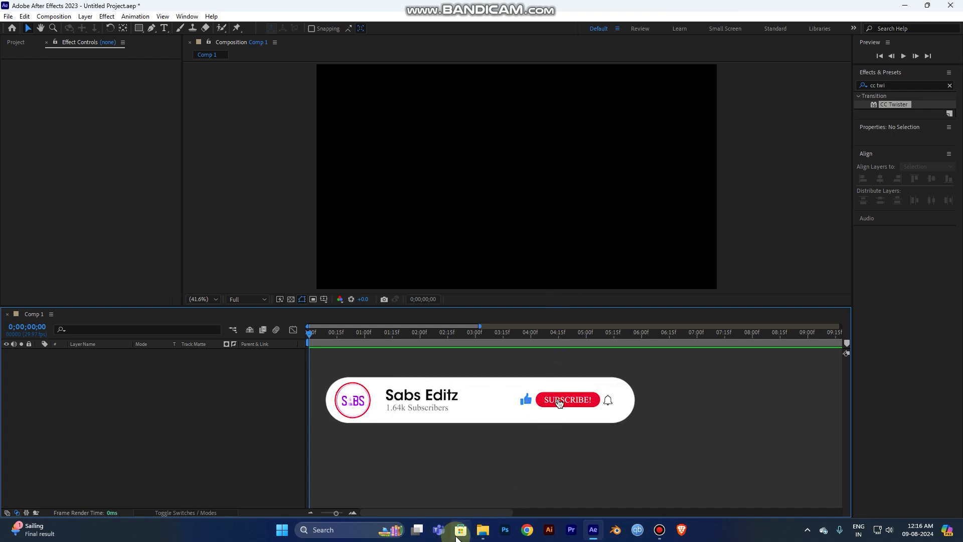
Step: Add the Wolvarine.png and Deadpool.png images from the file explorer to Comp 1 as layers, with Wolvarine.png on top
{"action": "left_click", "coordinate": [483, 530]}
{"action": "left_click_drag", "start_coordinate": [183, 116], "coordinate": [138, 432]}
{"action": "key", "text": "alt+Tab"}
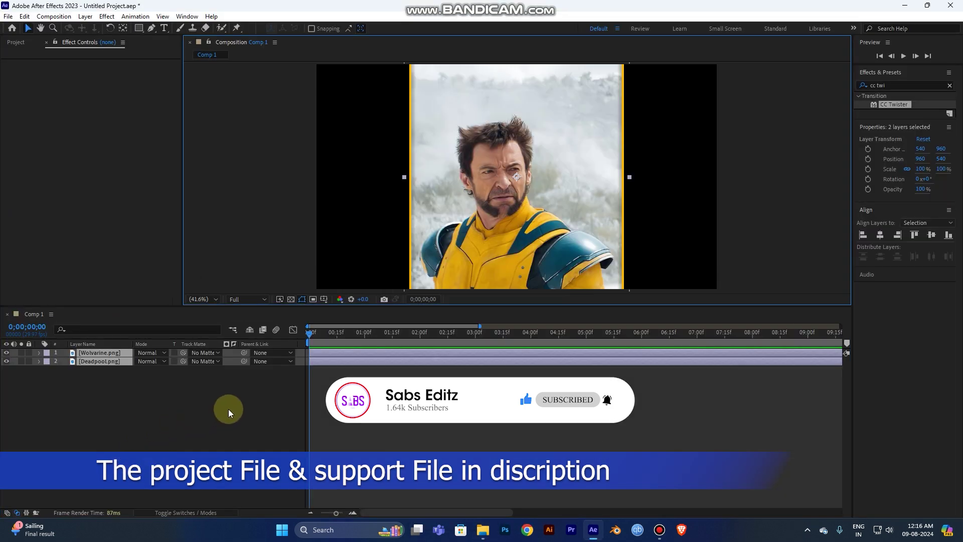
{"action": "left_click", "coordinate": [338, 354]}
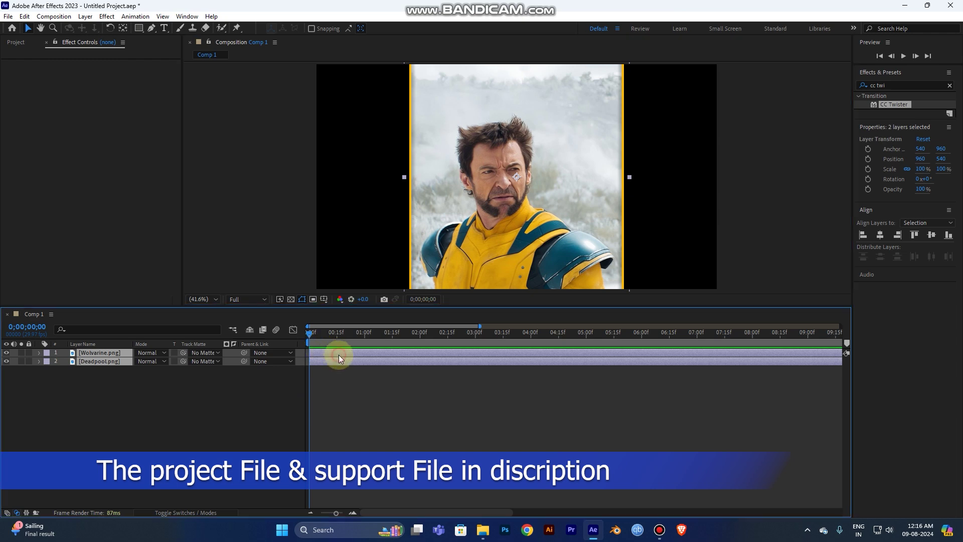
{"action": "key", "text": "ctrl+shift+a"}
Step: Scale both the Wolvarine.png and Deadpool.png layers to 47%
{"action": "left_click", "coordinate": [360, 356]}
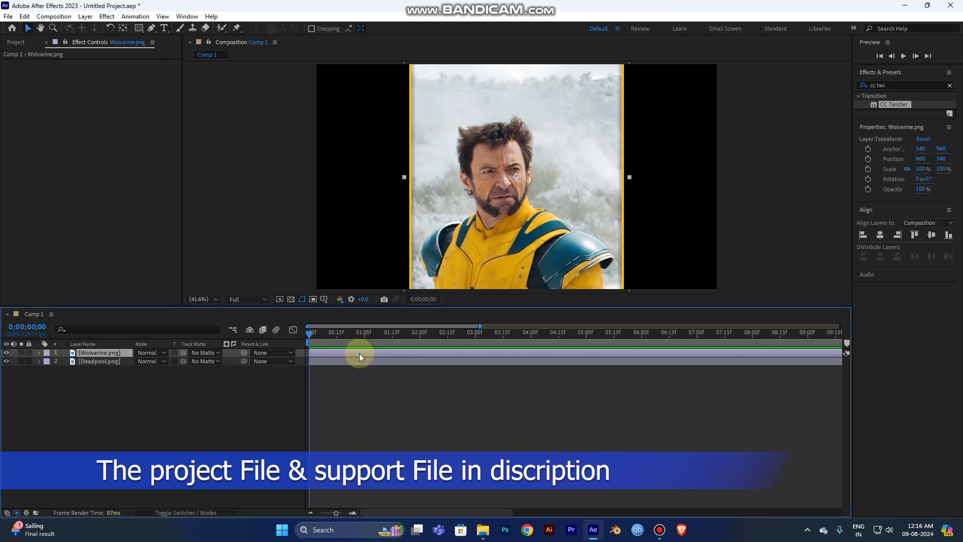
{"action": "key", "text": "comma"}
{"action": "key", "text": "comma"}
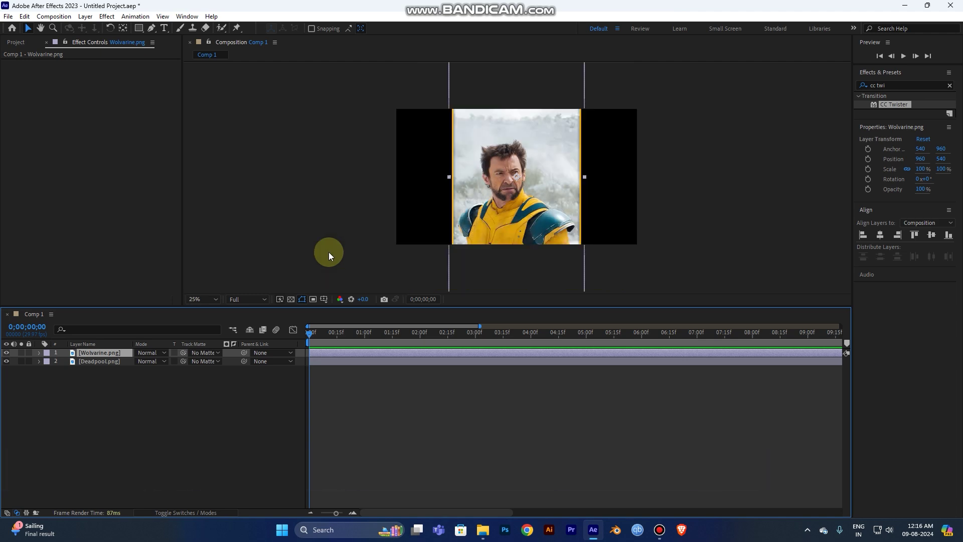
{"action": "key", "text": "period"}
{"action": "key", "text": "period"}
{"action": "key", "text": "comma"}
{"action": "key", "text": "comma"}
{"action": "left_click", "coordinate": [105, 359], "text": "shift"}
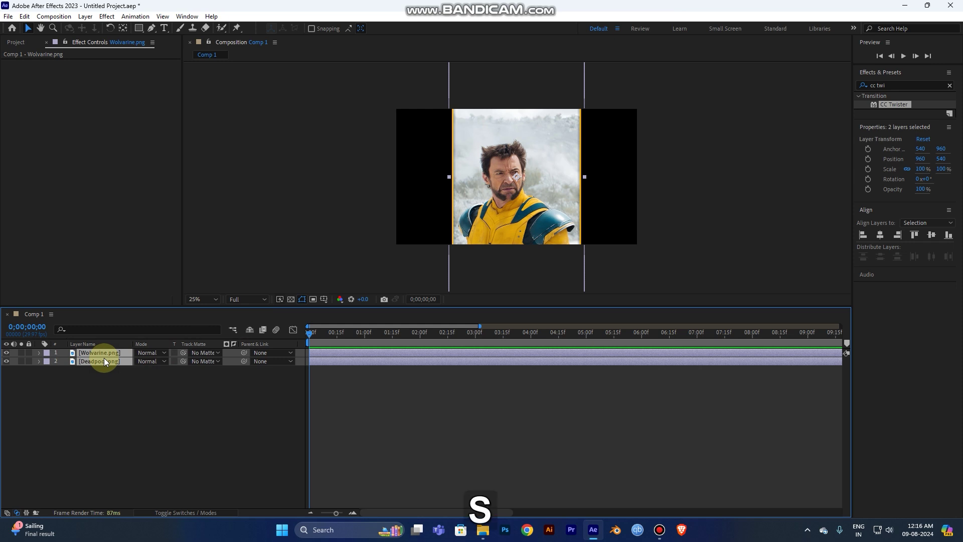
{"action": "key", "text": "s"}
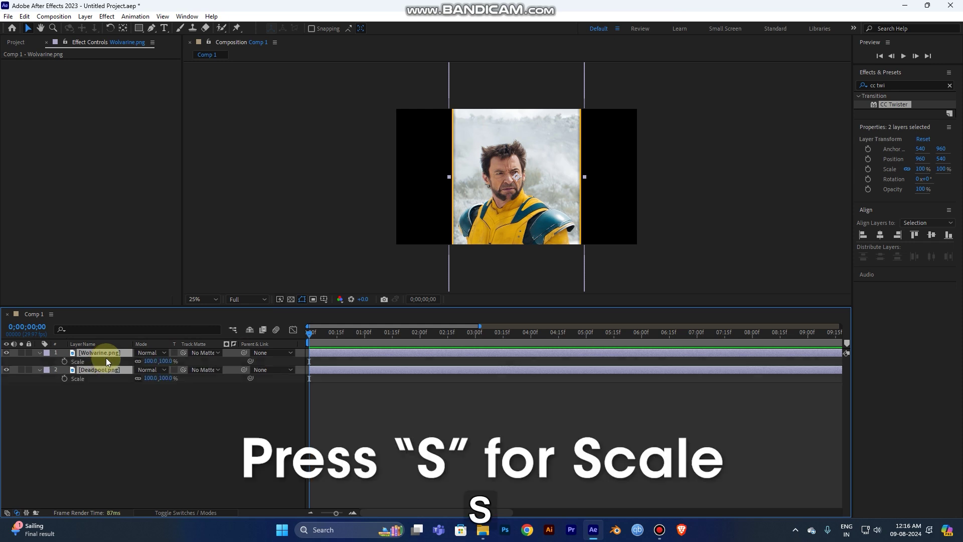
{"action": "left_click", "coordinate": [150, 361]}
{"action": "type", "text": "83"}
{"action": "key", "text": "Return"}
{"action": "left_click_drag", "start_coordinate": [138, 361], "coordinate": [122, 361]}
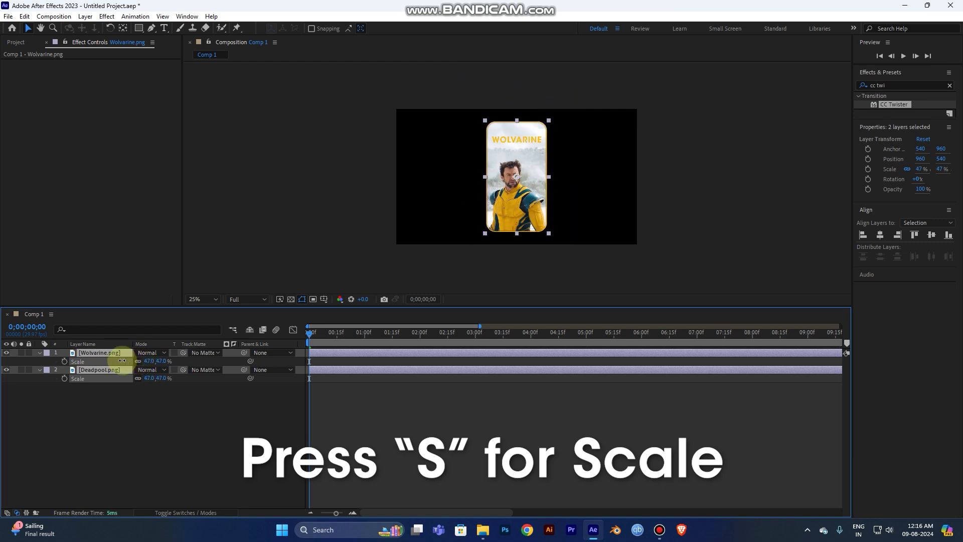
Step: Inspect the scaled card up close and fit the whole composition in the viewer
{"action": "scroll", "coordinate": [574, 180], "scroll_direction": "up", "scroll_amount": 4}
{"action": "scroll", "coordinate": [573, 180], "scroll_direction": "down", "scroll_amount": 4}
{"action": "scroll", "coordinate": [573, 180], "scroll_direction": "up", "scroll_amount": 1}
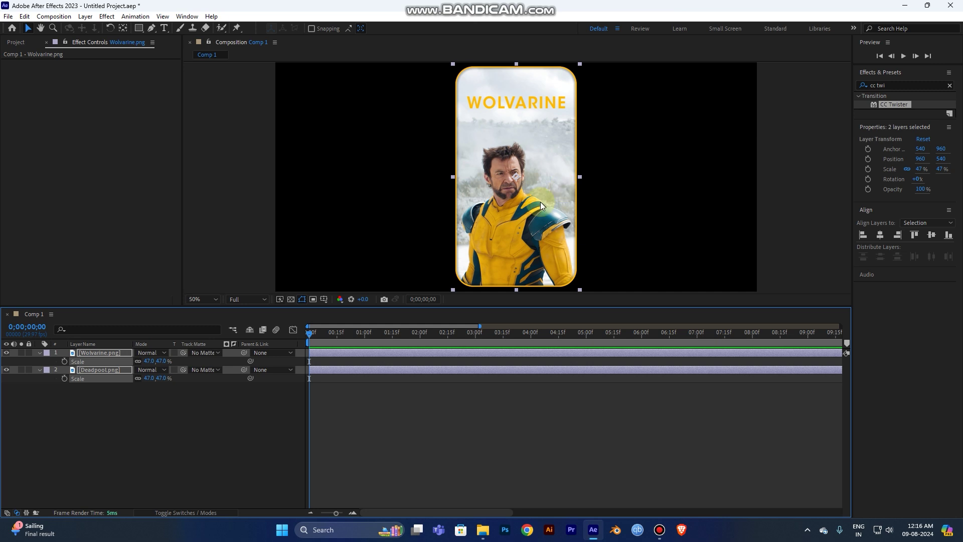
{"action": "left_click", "coordinate": [201, 298]}
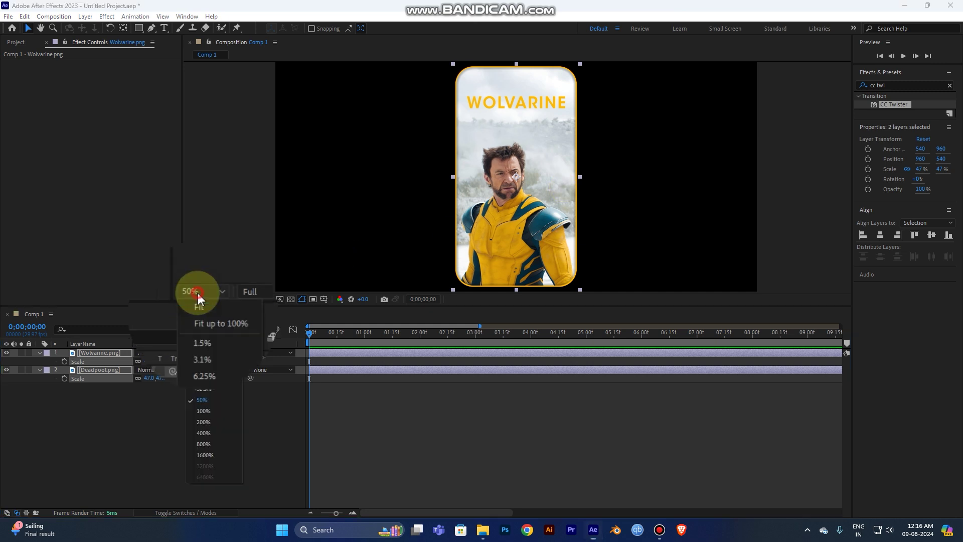
{"action": "left_click", "coordinate": [222, 304]}
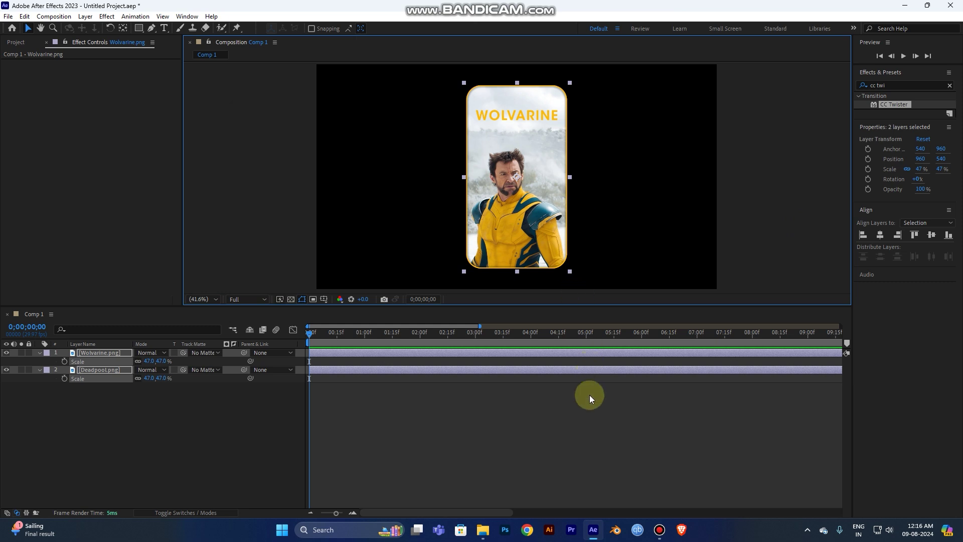
Step: Find the CC Twister effect with "cc twi", apply it to the Wolvarine.png layer and set its Backside to Deadpool.png
{"action": "left_click", "coordinate": [600, 461]}
{"action": "left_click", "coordinate": [475, 355]}
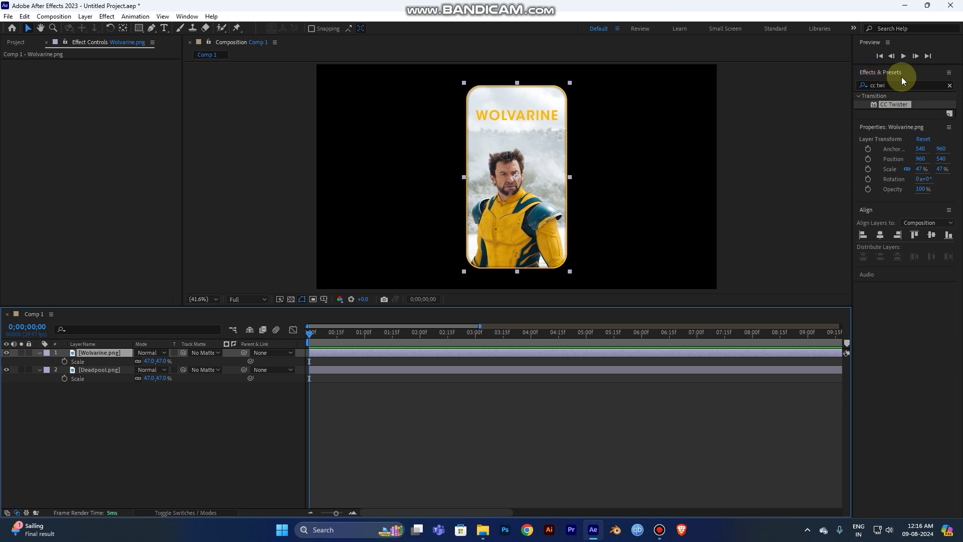
{"action": "left_click", "coordinate": [888, 84]}
{"action": "double_click", "coordinate": [888, 85]}
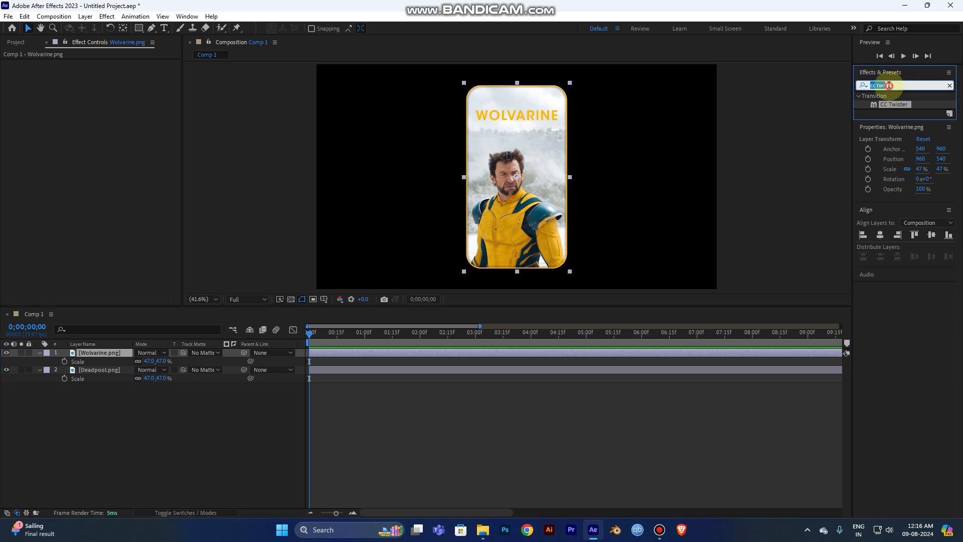
{"action": "type", "text": "c"}
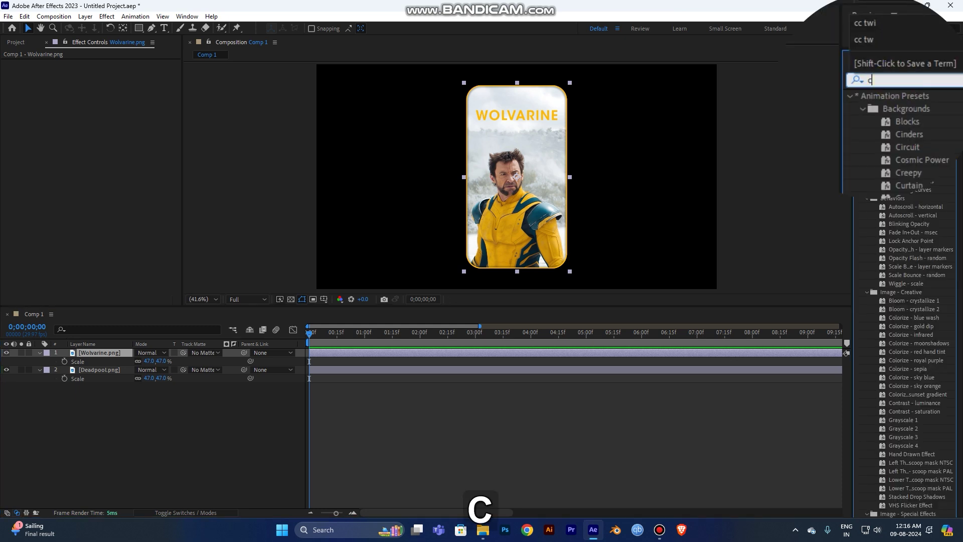
{"action": "type", "text": "c twi"}
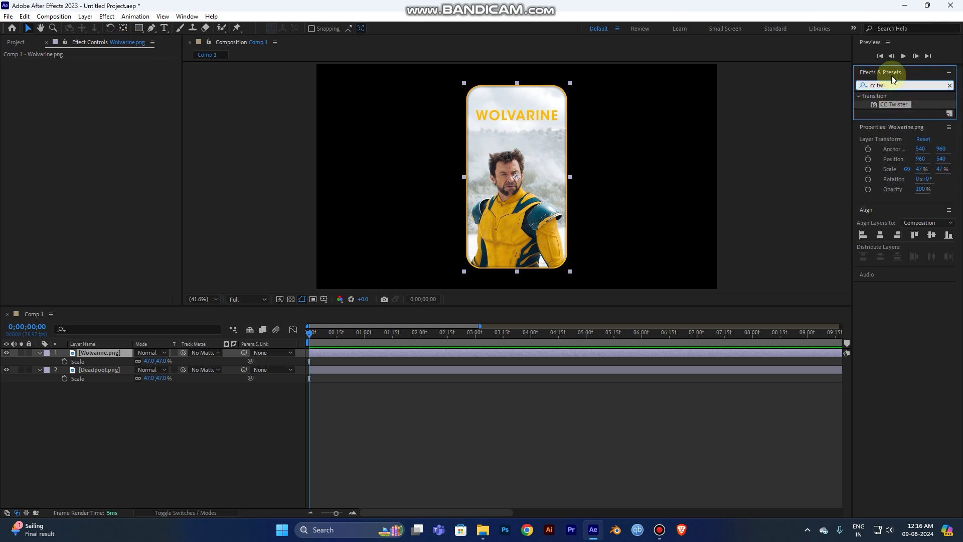
{"action": "left_click", "coordinate": [187, 16]}
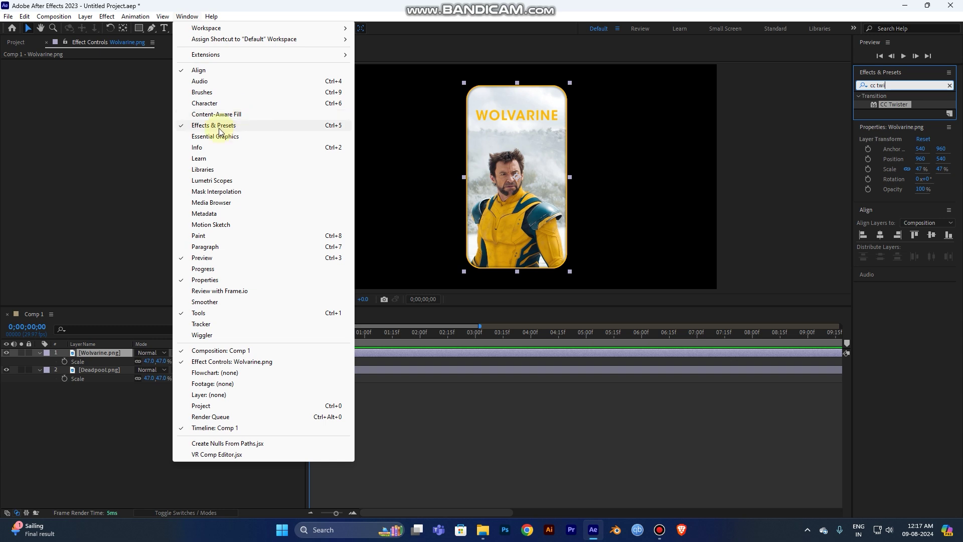
{"action": "left_click", "coordinate": [907, 75]}
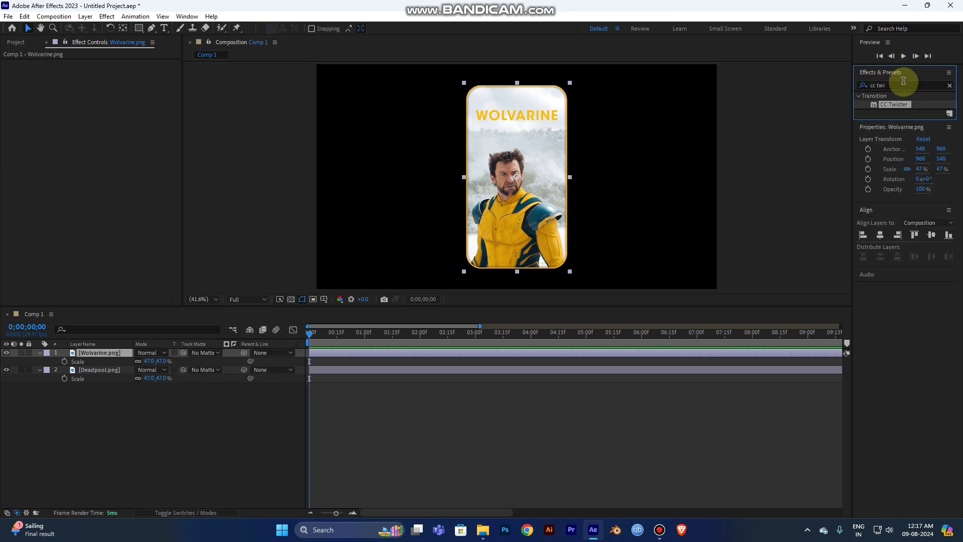
{"action": "left_click_drag", "start_coordinate": [886, 104], "coordinate": [517, 355]}
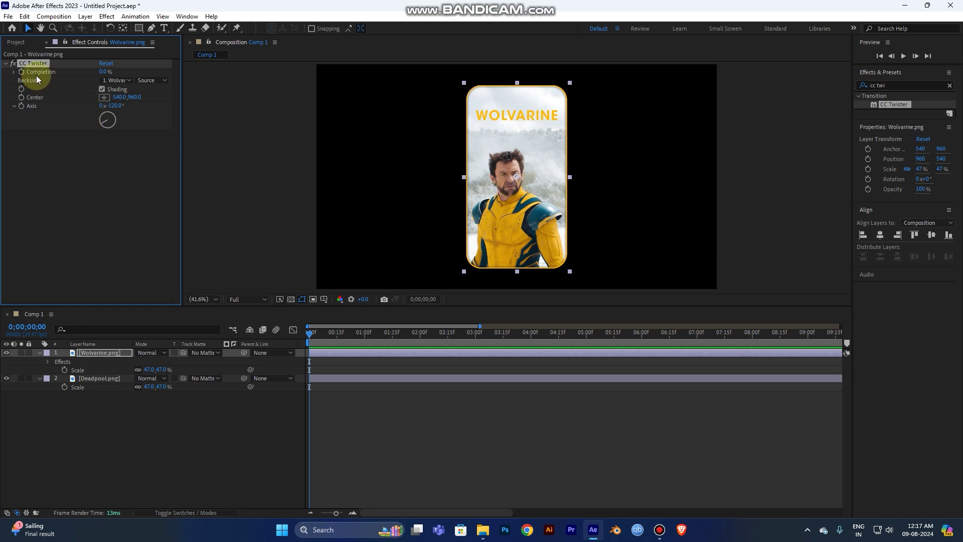
{"action": "left_click", "coordinate": [117, 80]}
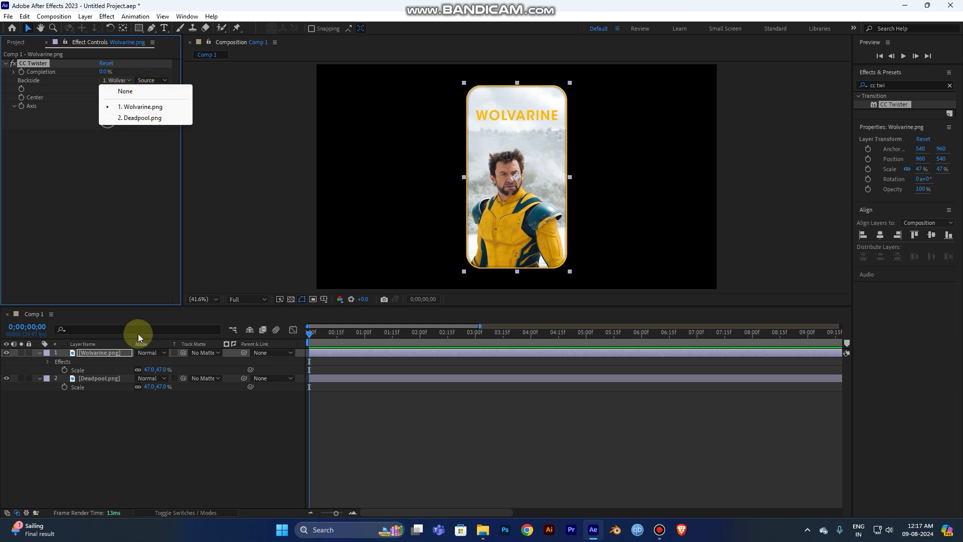
{"action": "left_click", "coordinate": [138, 118]}
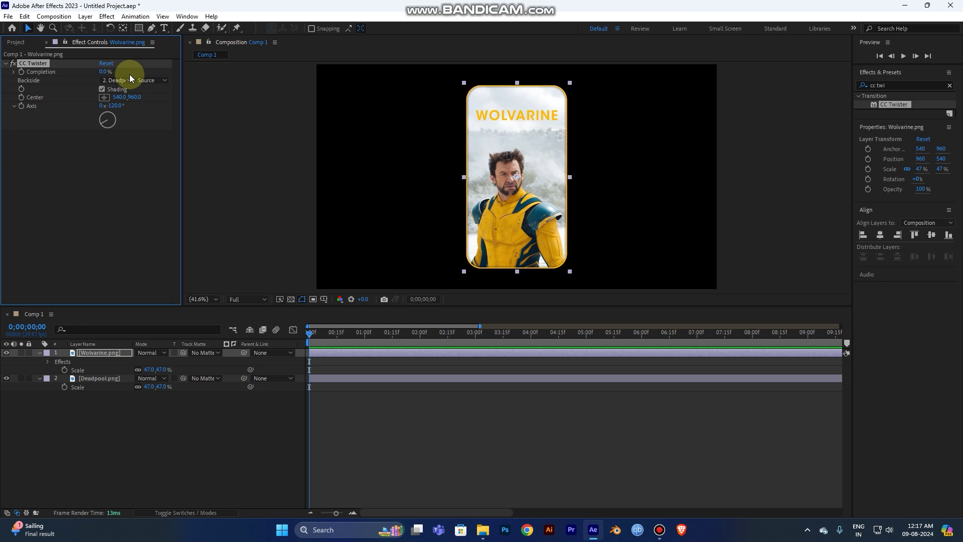
Step: Set CC Twister's Completion to 40% and hide the Deadpool.png layer
{"action": "mouse_move", "coordinate": [103, 71]}
{"action": "left_mouse_down"}
{"action": "mouse_move", "coordinate": [159, 73]}
{"action": "mouse_move", "coordinate": [89, 70]}
{"action": "mouse_move", "coordinate": [140, 75]}
{"action": "mouse_move", "coordinate": [114, 73]}
{"action": "left_mouse_up"}
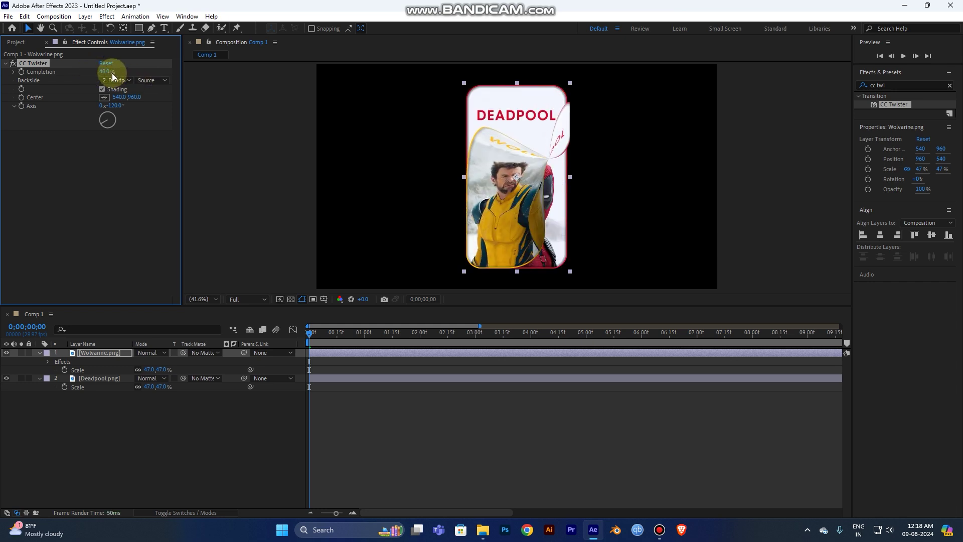
{"action": "left_click", "coordinate": [4, 382]}
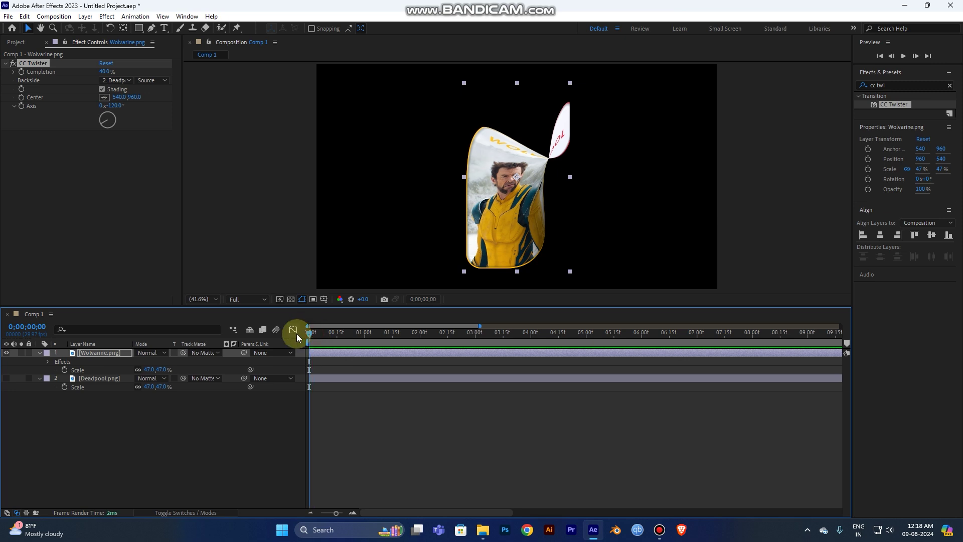
Step: Keyframe CC Twister's Completion from 0% at 0;00;00;00 to 100% at 0;00;01;15
{"action": "left_click", "coordinate": [312, 334]}
{"action": "left_click_drag", "start_coordinate": [312, 335], "coordinate": [308, 335]}
{"action": "left_click", "coordinate": [21, 70]}
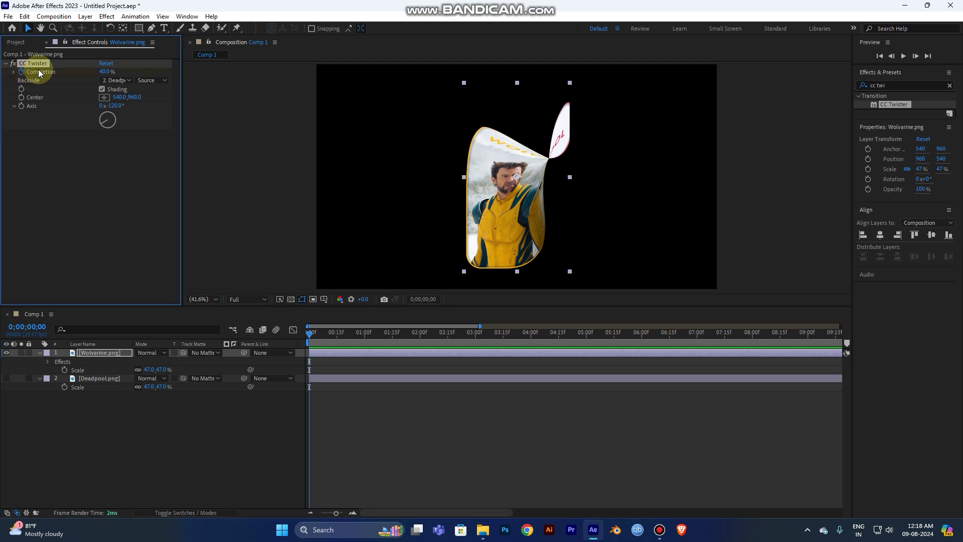
{"action": "left_click", "coordinate": [105, 72]}
{"action": "type", "text": "0"}
{"action": "key", "text": "Return"}
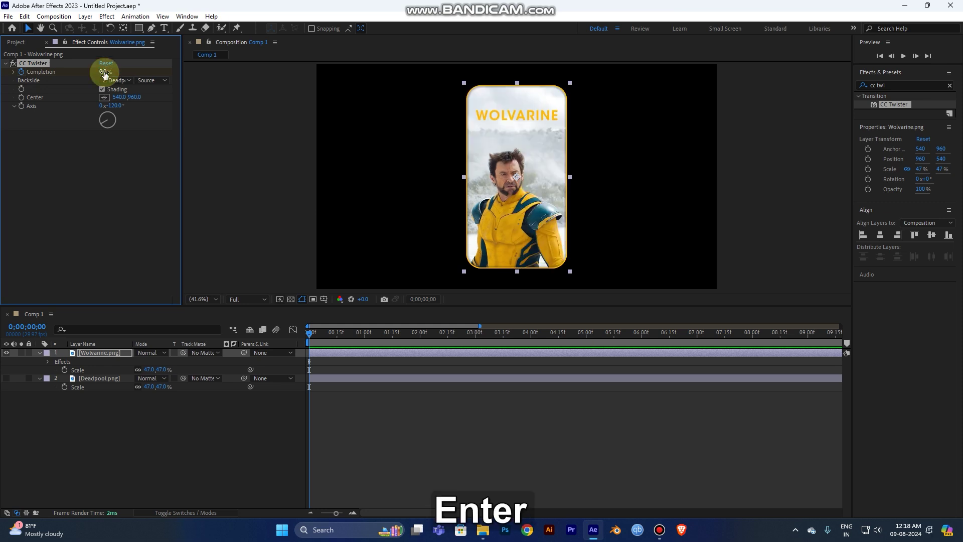
{"action": "left_click_drag", "start_coordinate": [337, 338], "coordinate": [392, 336]}
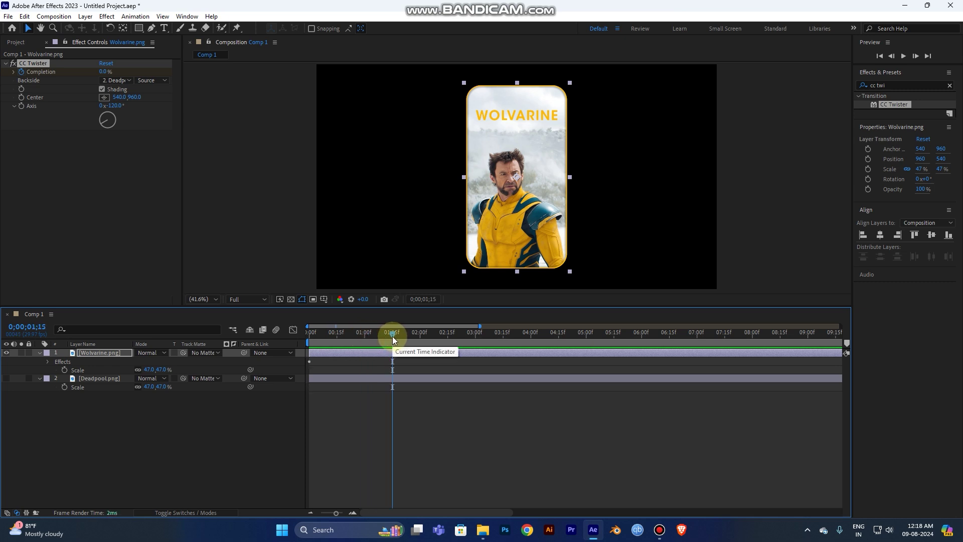
{"action": "left_click_drag", "start_coordinate": [98, 71], "coordinate": [441, 173]}
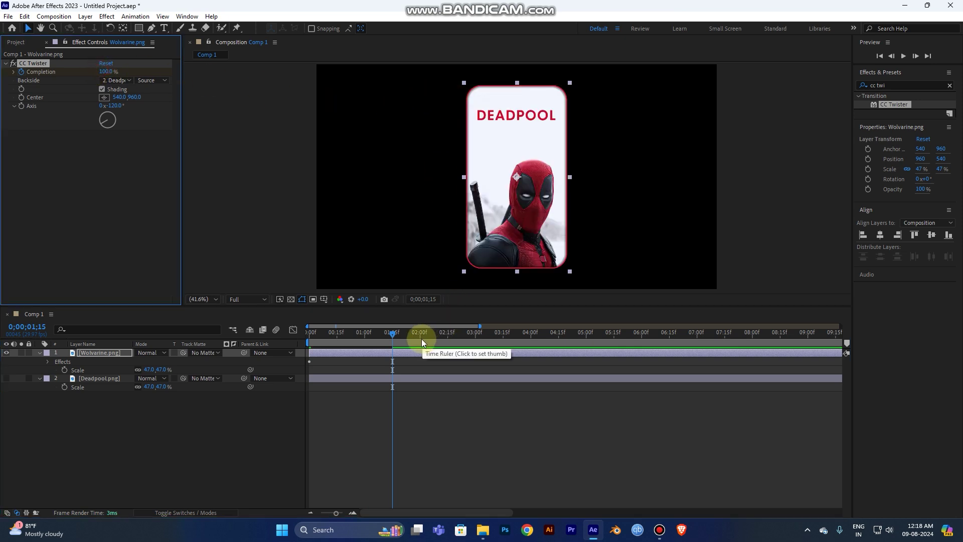
Step: Preview the twist transition from the start of the composition and return the playhead to 0;00;00;00
{"action": "left_click_drag", "start_coordinate": [395, 336], "coordinate": [299, 325]}
{"action": "key", "text": "space"}
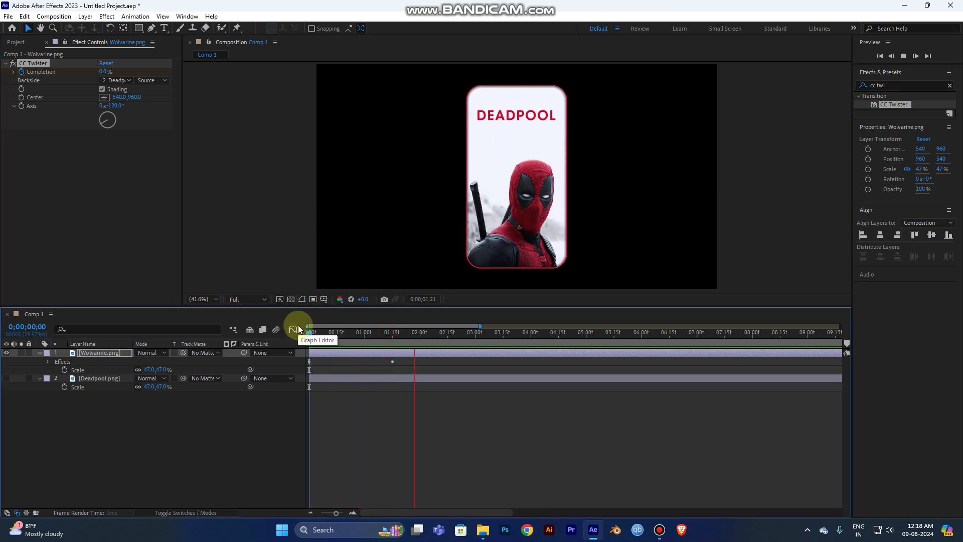
{"action": "key", "text": "space"}
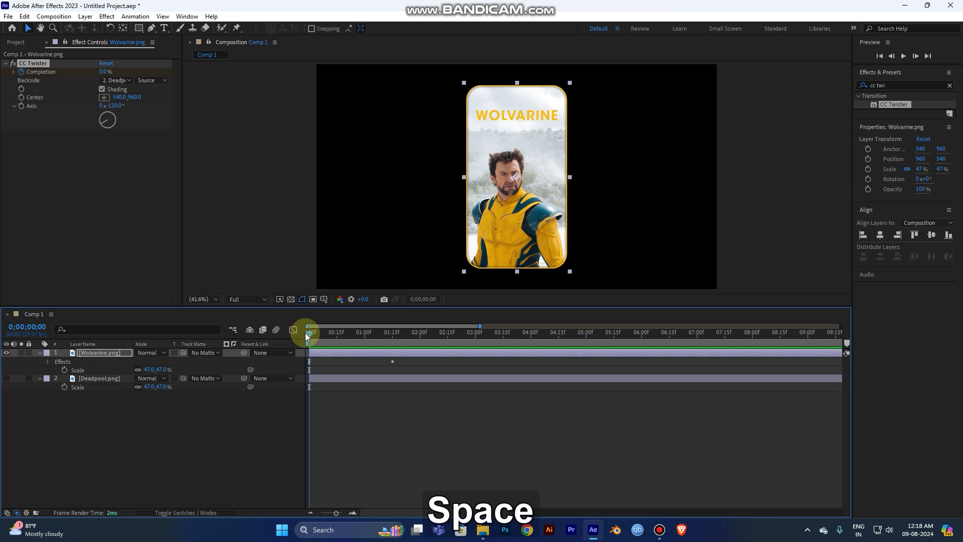
{"action": "key", "text": "space"}
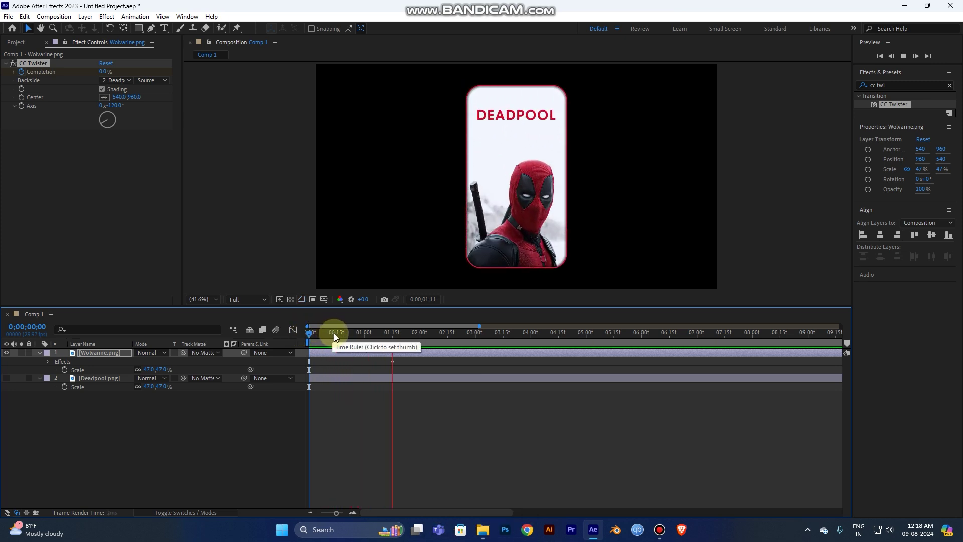
{"action": "left_click", "coordinate": [308, 335]}
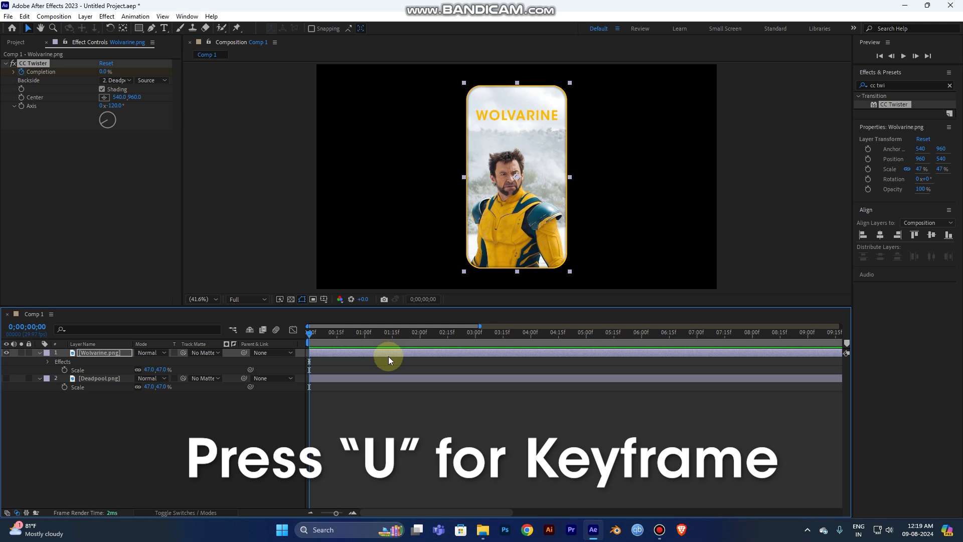
Step: Reveal the Wolvarine.png layer's keyframes and apply Easy Ease to both Completion keyframes
{"action": "key", "text": "u"}
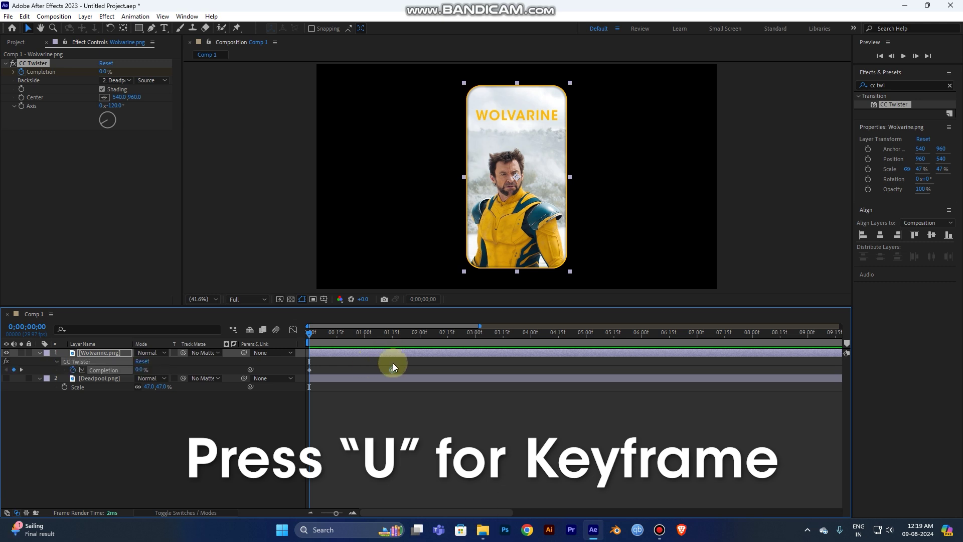
{"action": "left_click_drag", "start_coordinate": [413, 362], "coordinate": [291, 373]}
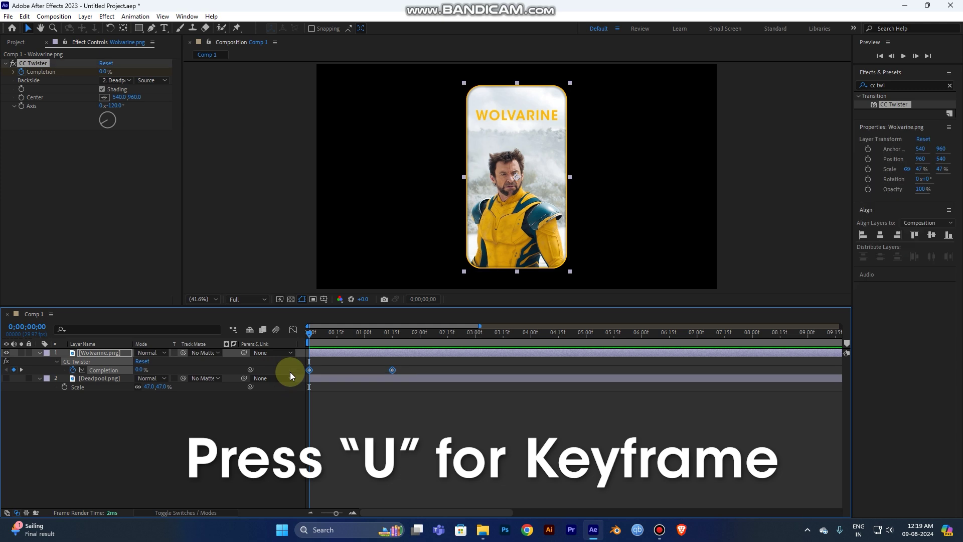
{"action": "key", "text": "F9"}
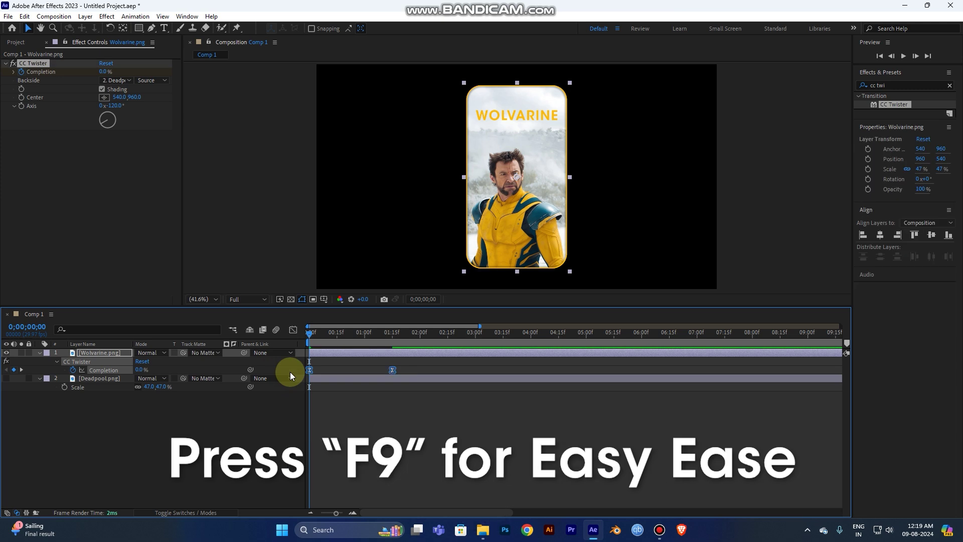
Step: Play back the eased twist animation from the beginning of the composition
{"action": "key", "text": "space"}
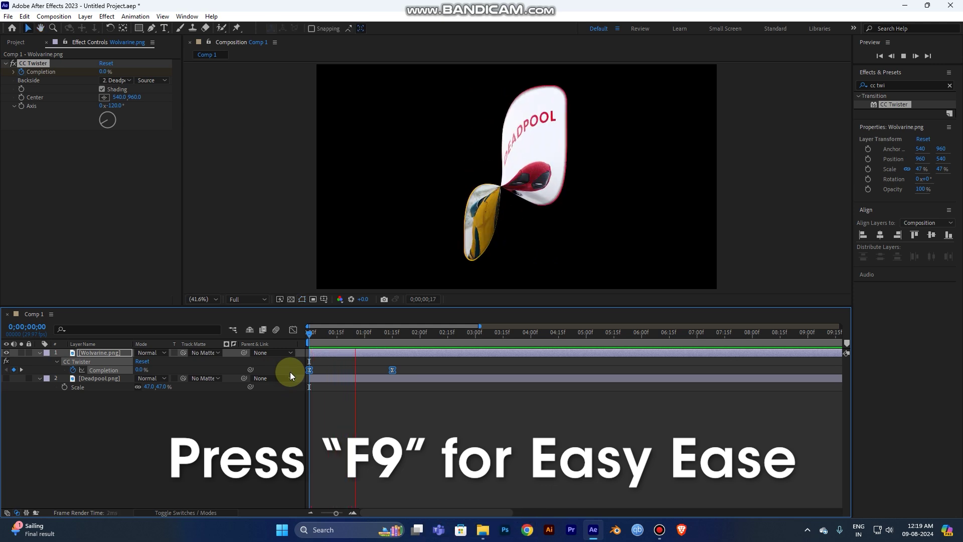
{"action": "left_click", "coordinate": [318, 331]}
{"action": "left_click_drag", "start_coordinate": [318, 331], "coordinate": [309, 332]}
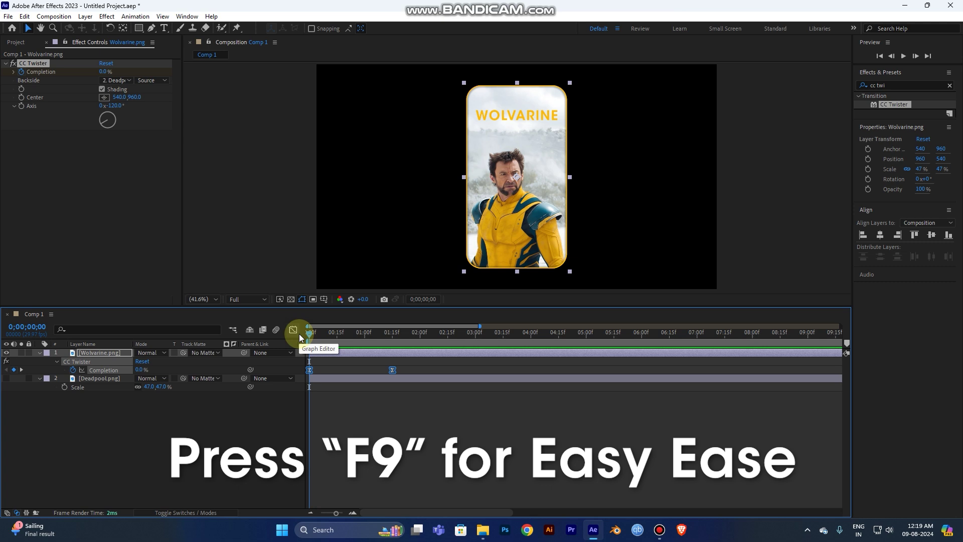
{"action": "key", "text": "space"}
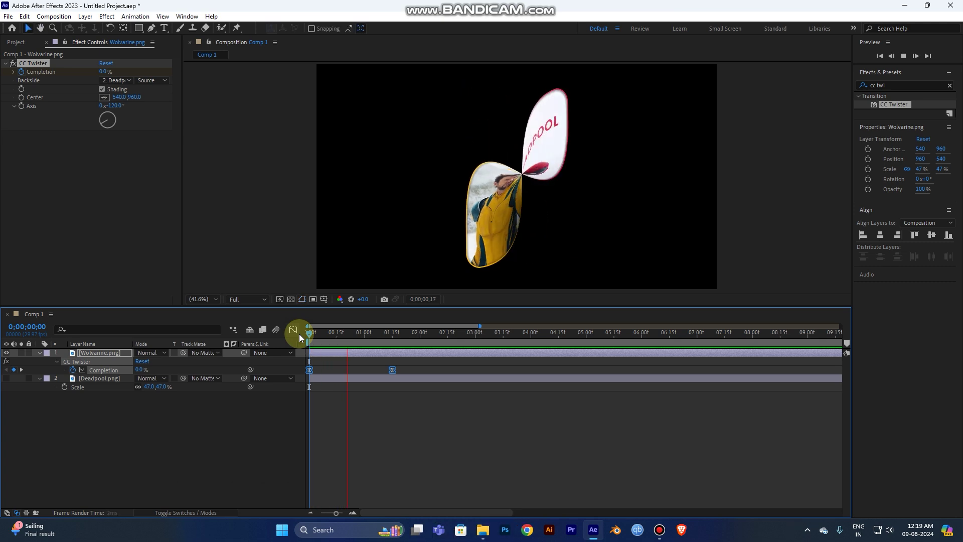
Step: Replay the eased twist from the start of the composition to check its motion
{"action": "left_click", "coordinate": [323, 333]}
{"action": "left_click_drag", "start_coordinate": [320, 333], "coordinate": [284, 336]}
{"action": "key", "text": "space"}
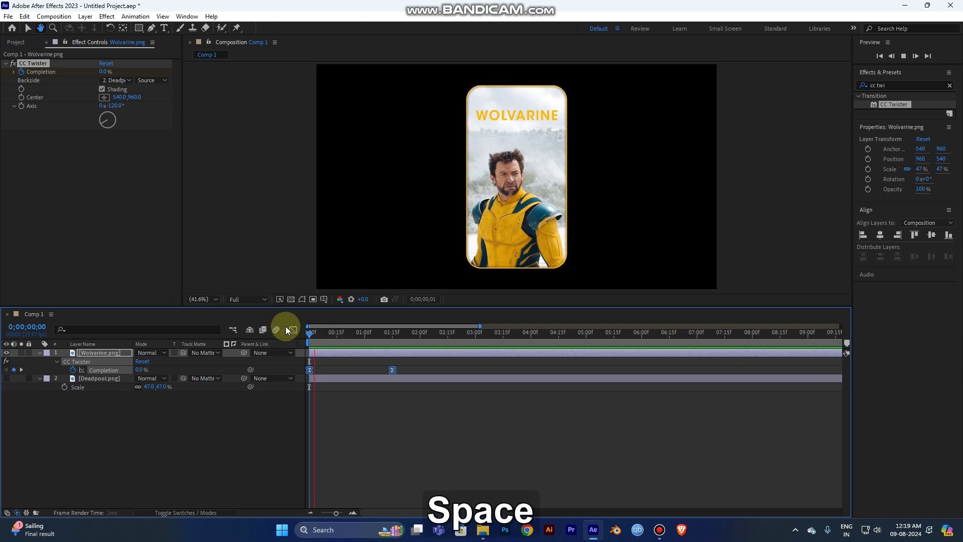
{"action": "key", "text": "space"}
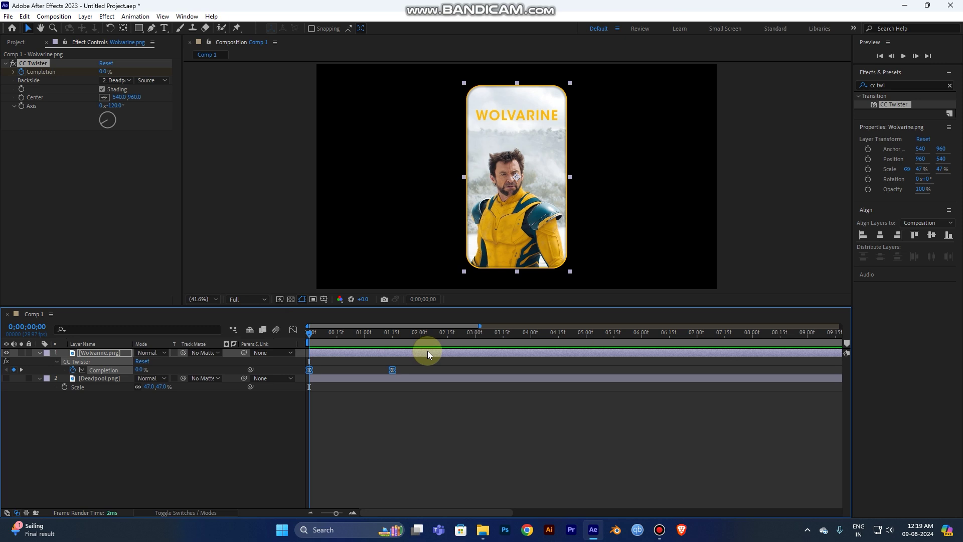
{"action": "key", "text": "space"}
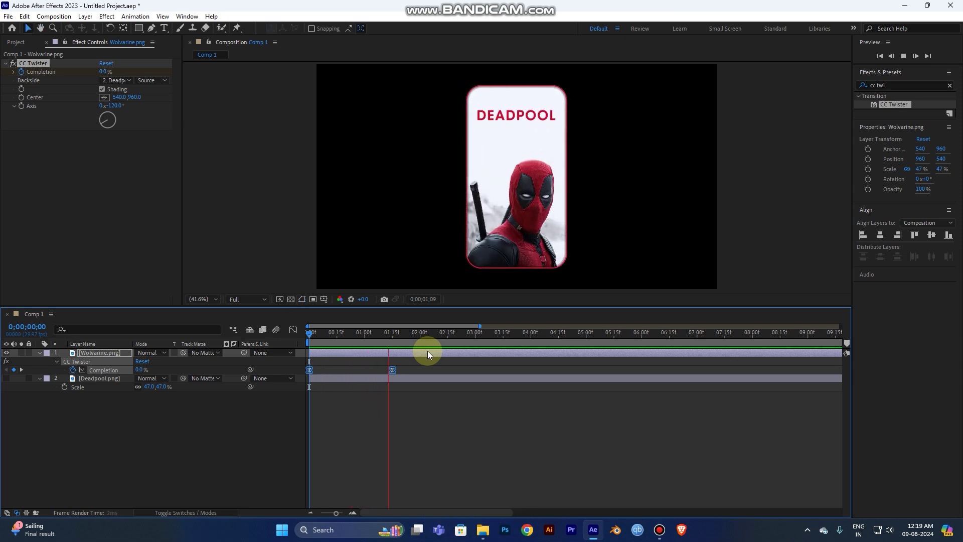
{"action": "key", "text": "space"}
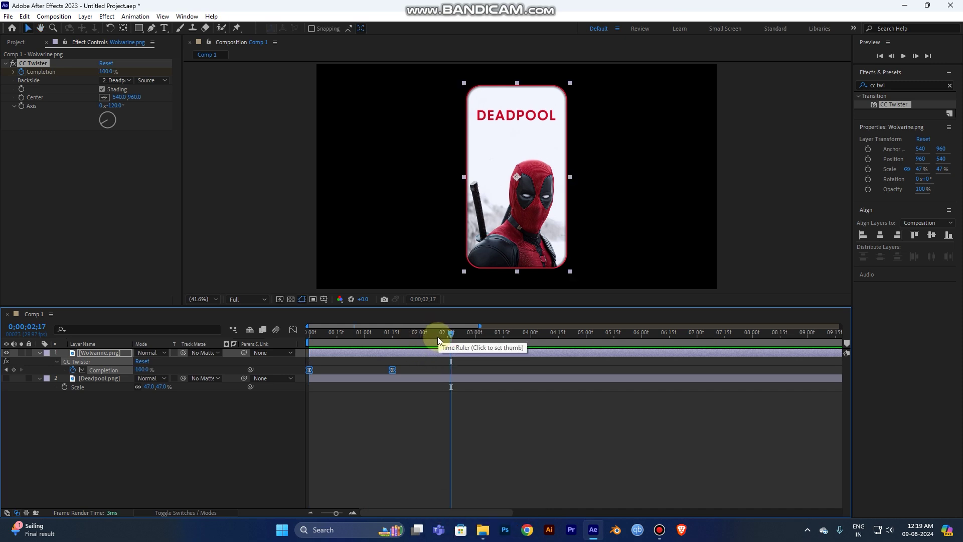
Step: Duplicate the 0;00;01;15 Completion keyframe of the Wolvarine.png layer at 0;00;03;00 to hold the Deadpool side
{"action": "left_click_drag", "start_coordinate": [463, 332], "coordinate": [477, 333]}
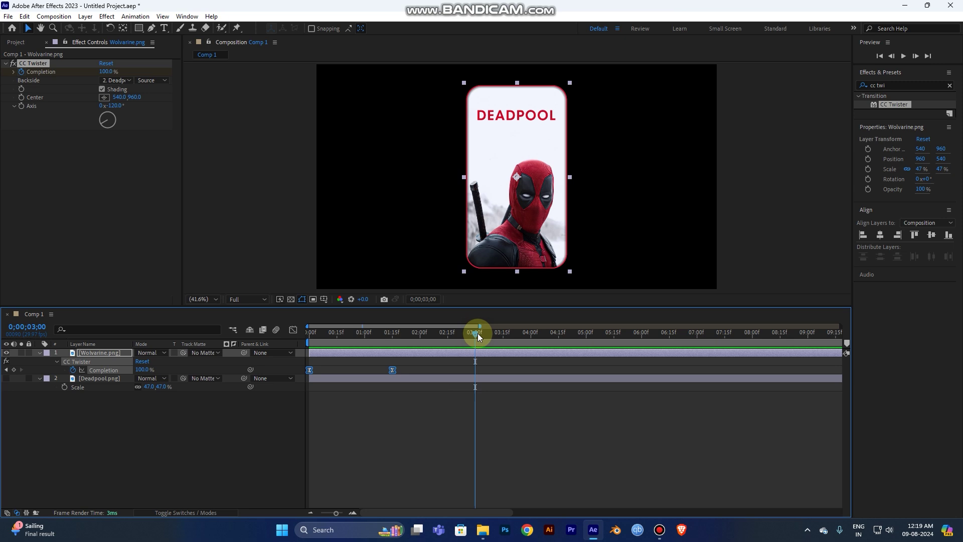
{"action": "left_click", "coordinate": [405, 378]}
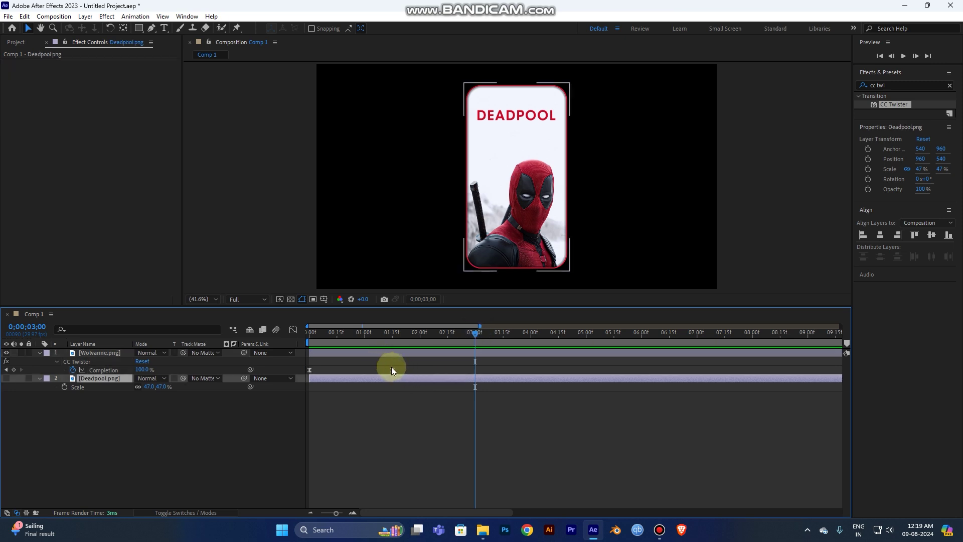
{"action": "left_click", "coordinate": [392, 370]}
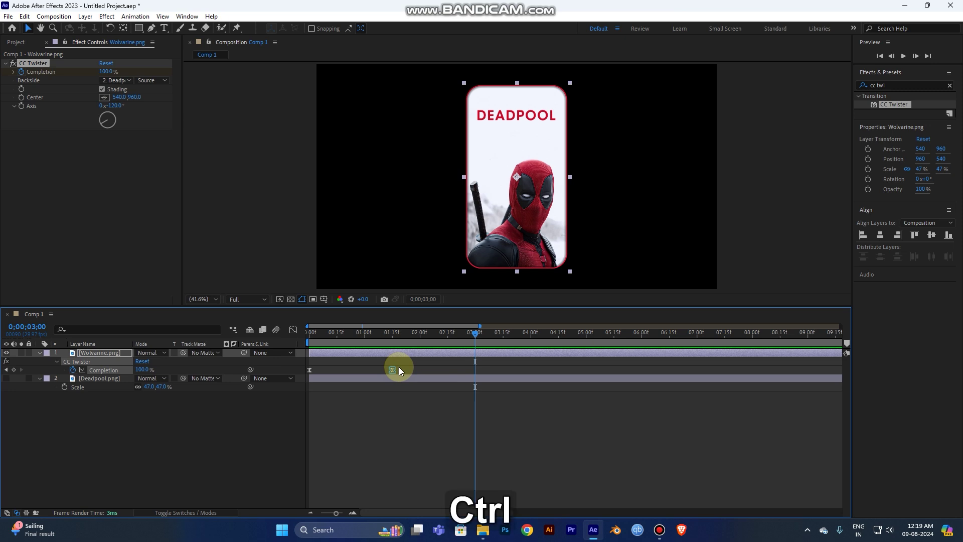
{"action": "key", "text": "ctrl+c"}
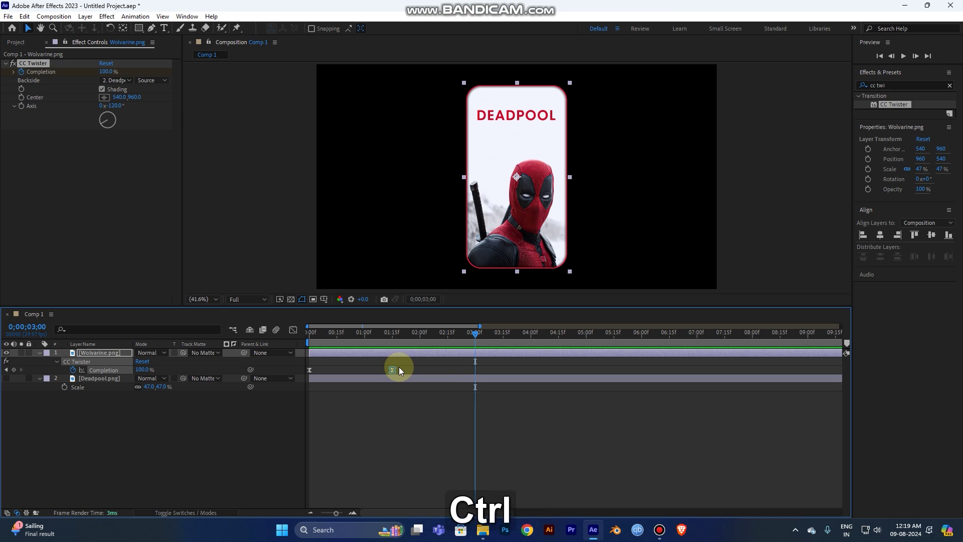
{"action": "key", "text": "ctrl+v"}
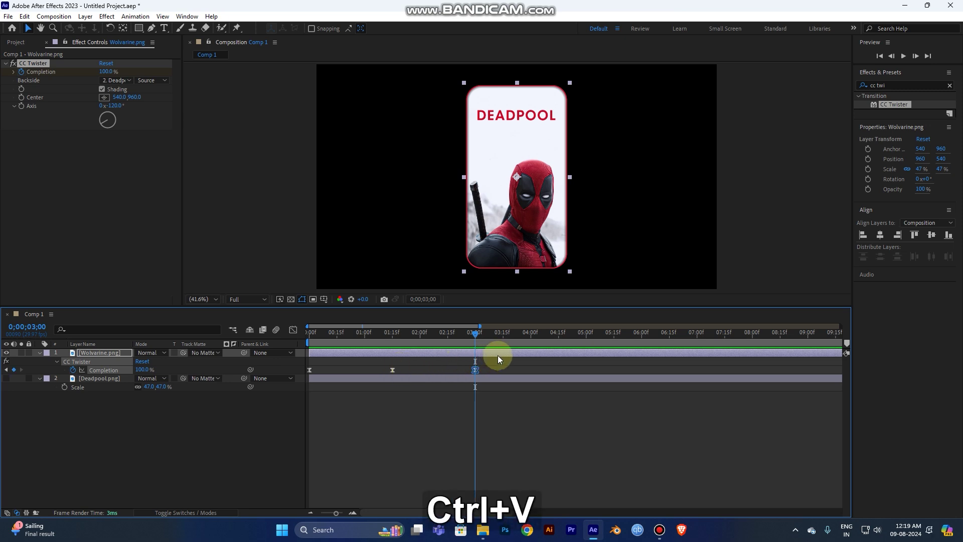
Step: Copy the first Completion keyframe and paste it at 0;00;04;15 so the card twists back to Wolvarine
{"action": "left_click", "coordinate": [477, 329]}
{"action": "left_click_drag", "start_coordinate": [477, 329], "coordinate": [558, 334]}
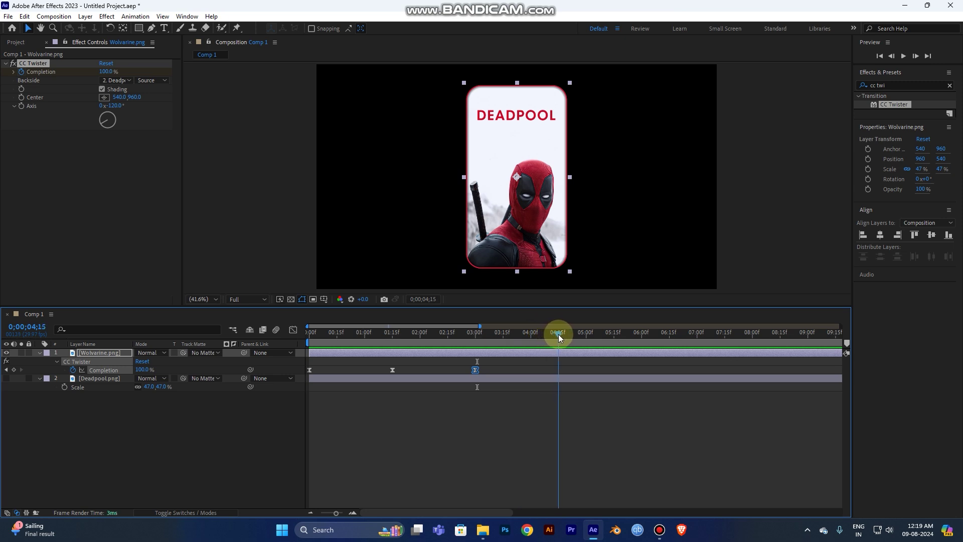
{"action": "left_click", "coordinate": [393, 370]}
{"action": "left_click", "coordinate": [309, 369]}
{"action": "key", "text": "ctrl+c"}
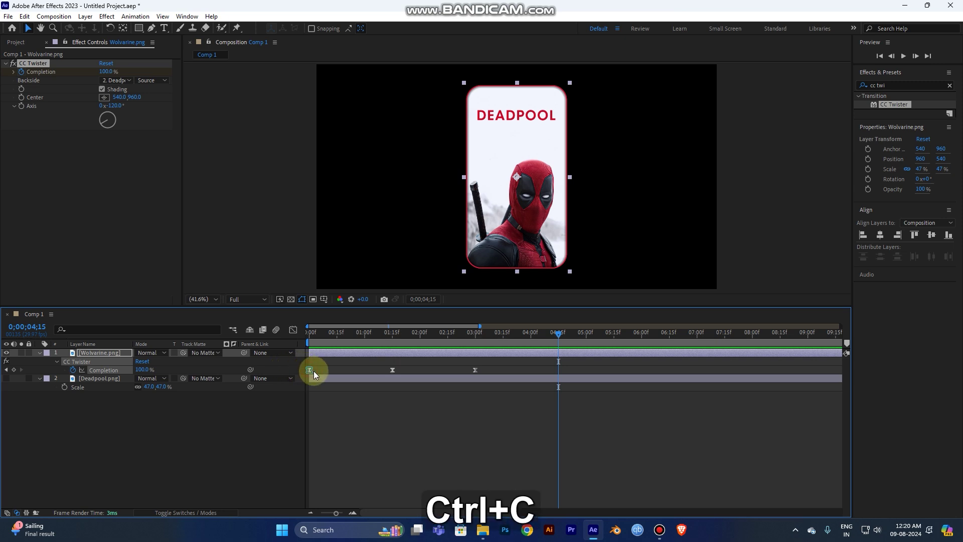
{"action": "key", "text": "ctrl+v"}
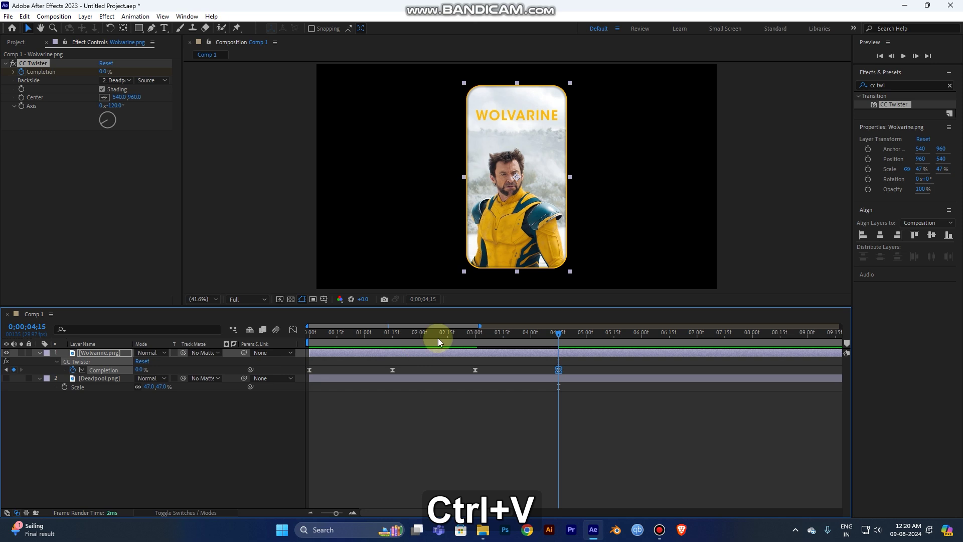
Step: Preview the forward and return twist from the beginning of the composition
{"action": "key", "text": "space"}
{"action": "key", "text": "space"}
{"action": "key", "text": "space"}
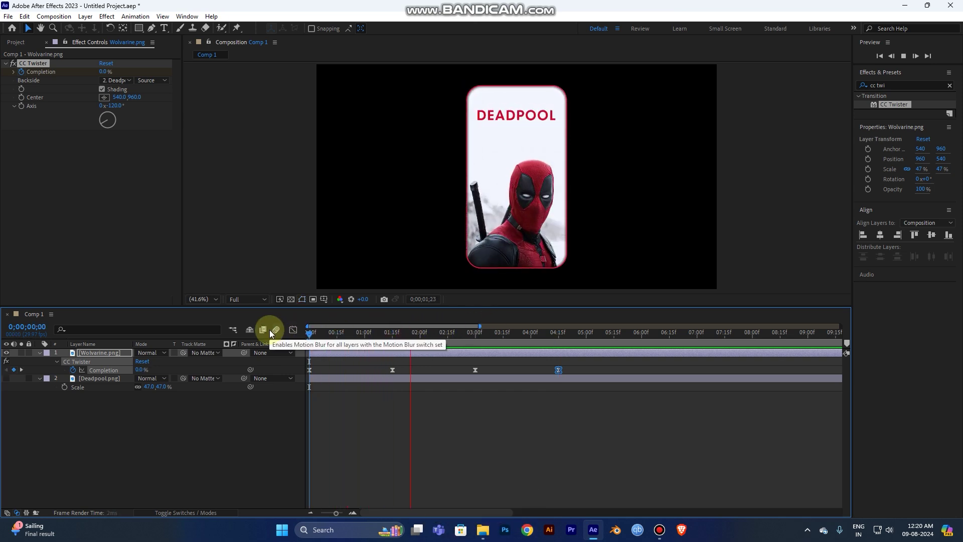
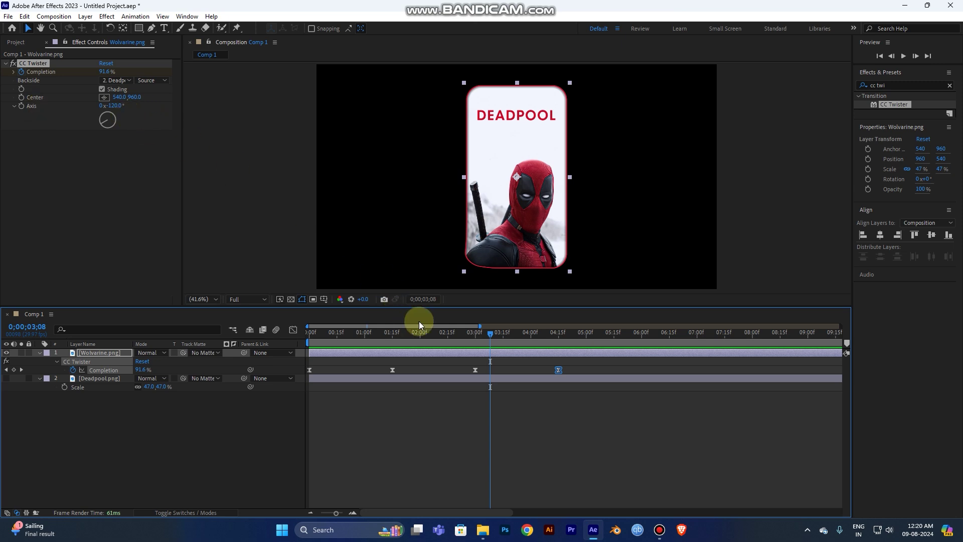
Step: Check the twist at 0;00;00;20 and set CC Twister's Axis to 0°
{"action": "left_click_drag", "start_coordinate": [407, 334], "coordinate": [345, 354]}
{"action": "left_click_drag", "start_coordinate": [114, 106], "coordinate": [157, 108]}
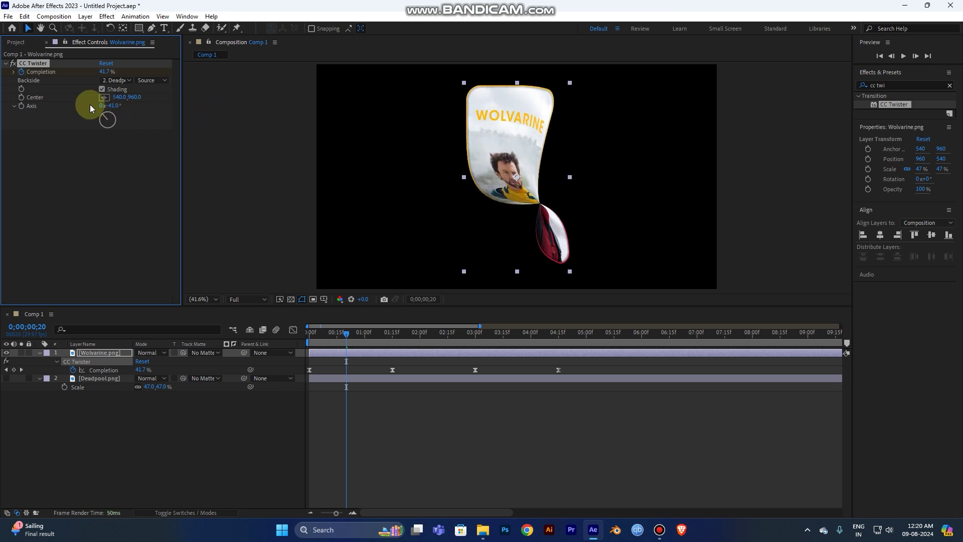
{"action": "left_click", "coordinate": [118, 106]}
{"action": "type", "text": "0"}
{"action": "key", "text": "Return"}
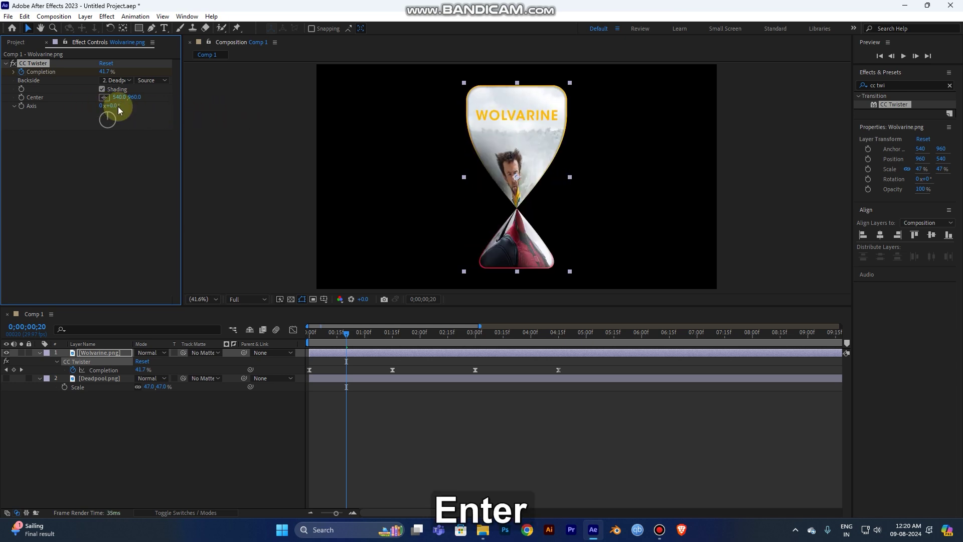
Step: Play back the animation with the new axis from the start twice, placing the playhead at 0;00;06;00 between playbacks
{"action": "left_click", "coordinate": [286, 333]}
{"action": "key", "text": "space"}
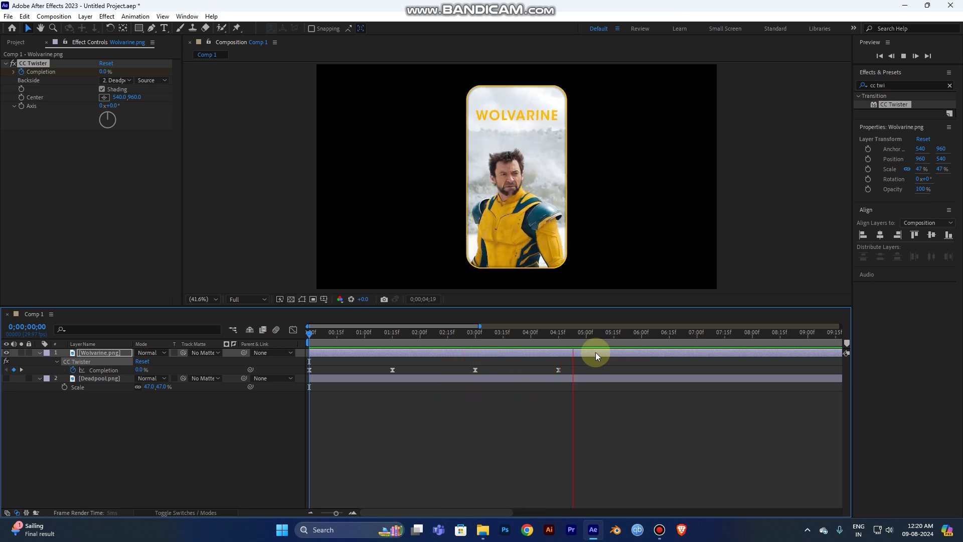
{"action": "key", "text": "space"}
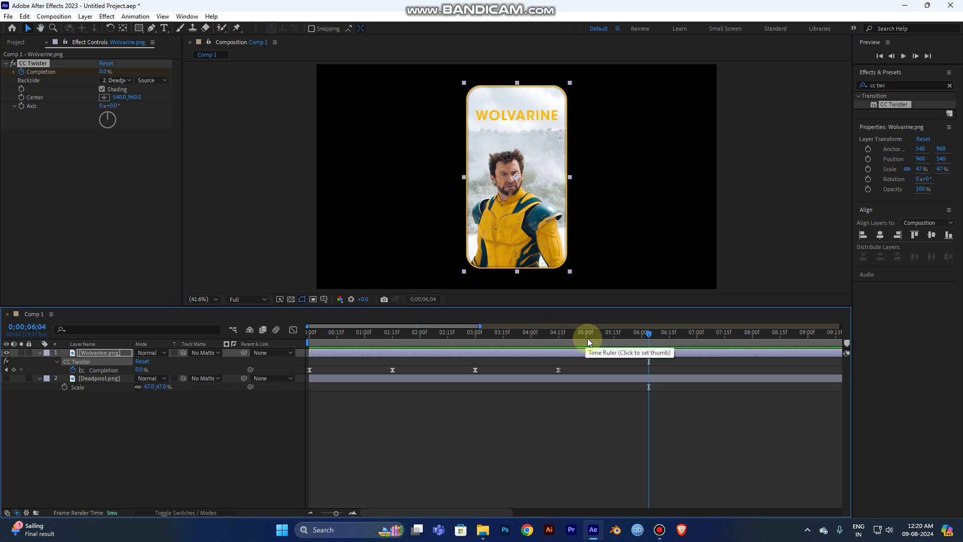
{"action": "left_click", "coordinate": [610, 333]}
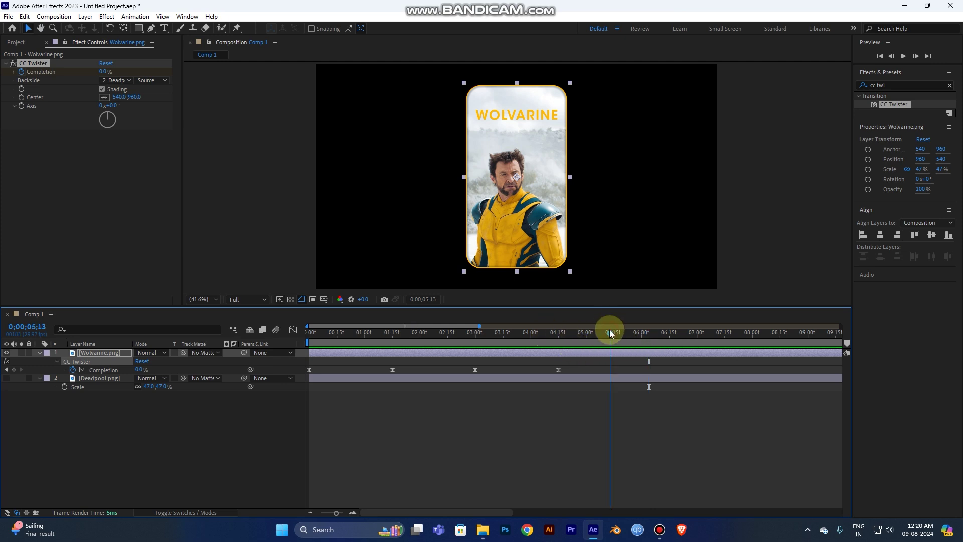
{"action": "left_click", "coordinate": [611, 333]}
{"action": "left_click_drag", "start_coordinate": [611, 333], "coordinate": [642, 348]}
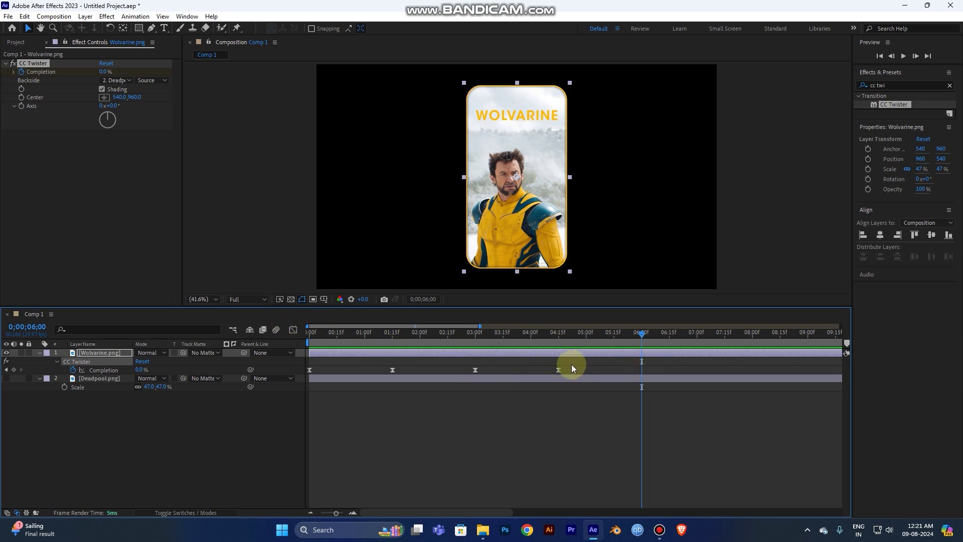
{"action": "left_click_drag", "start_coordinate": [483, 329], "coordinate": [259, 336]}
{"action": "key", "text": "space"}
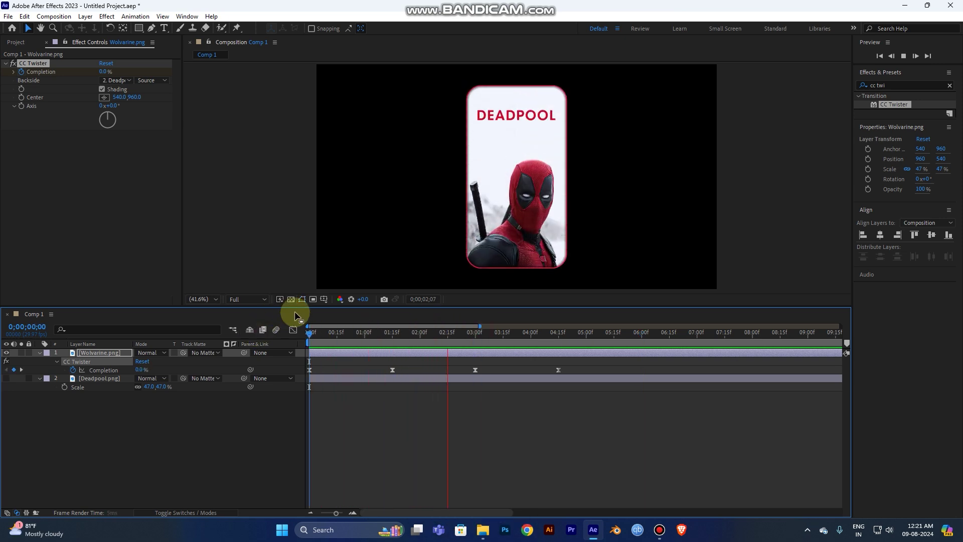
{"action": "key", "text": "space"}
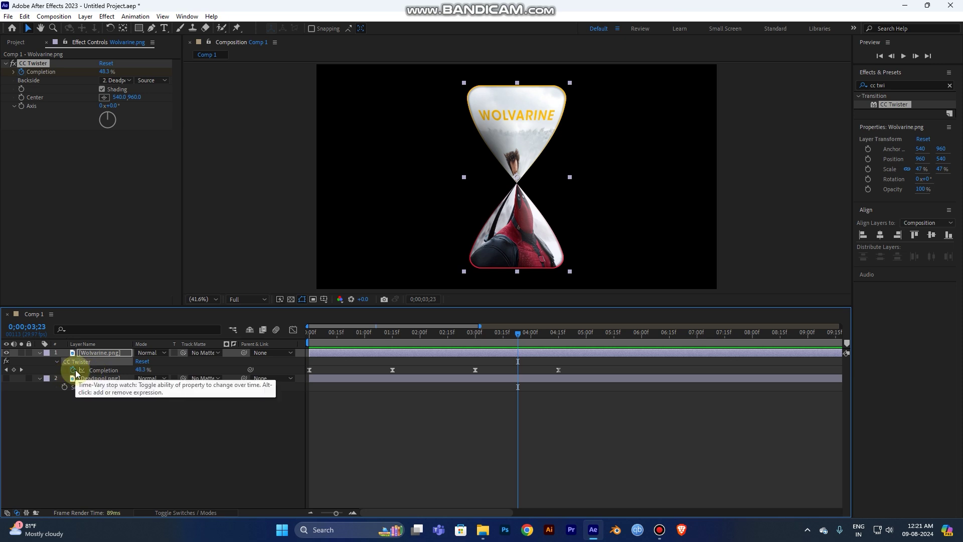
Step: Add the expression loopOut("offset") to CC Twister's Completion property on the Wolvarine.png layer
{"action": "key", "text": "alt"}
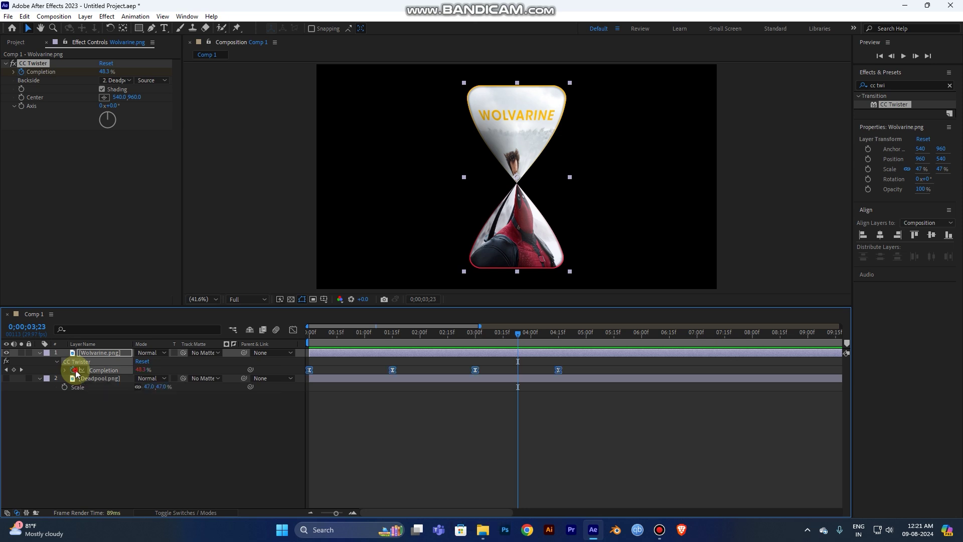
{"action": "left_click", "coordinate": [75, 371], "text": "alt"}
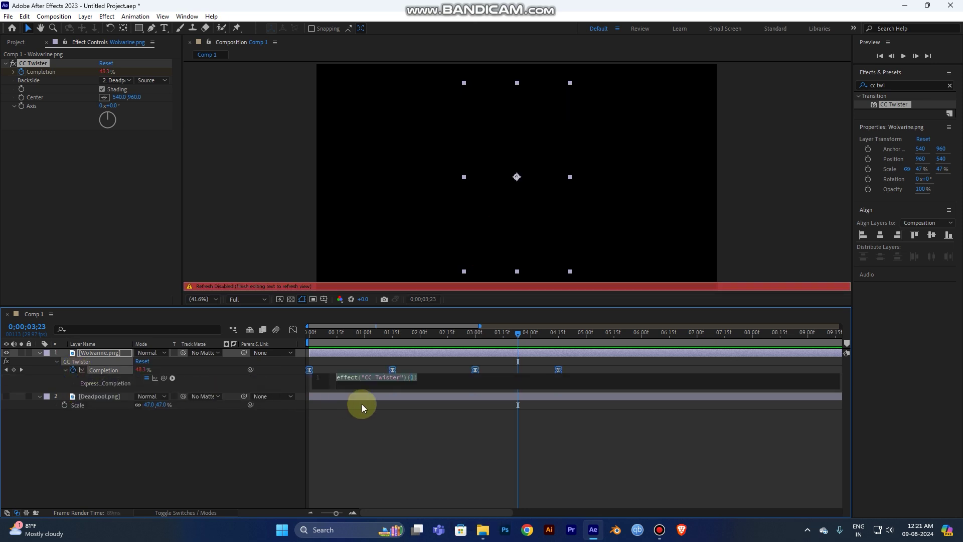
{"action": "key", "text": "Tab"}
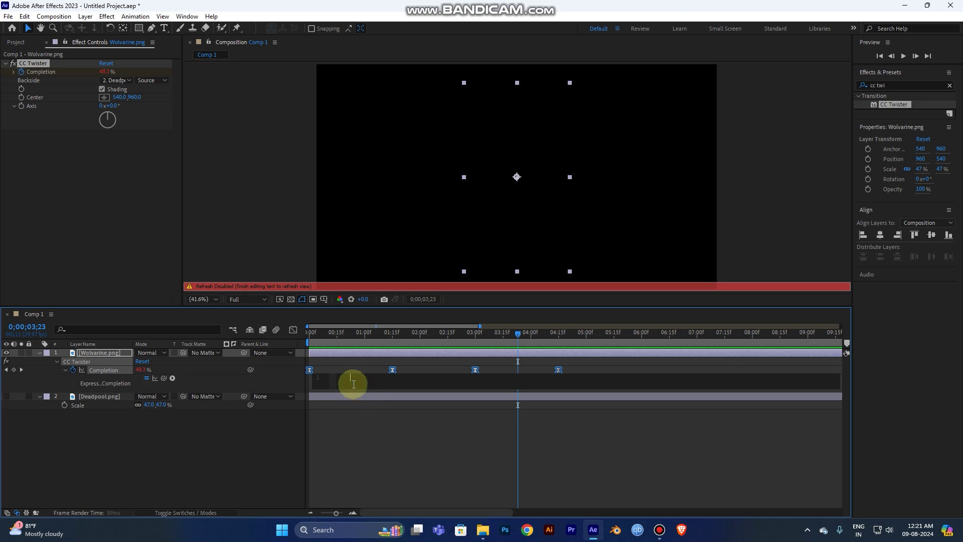
{"action": "key", "text": "BackSpace"}
{"action": "type", "text": "loo"}
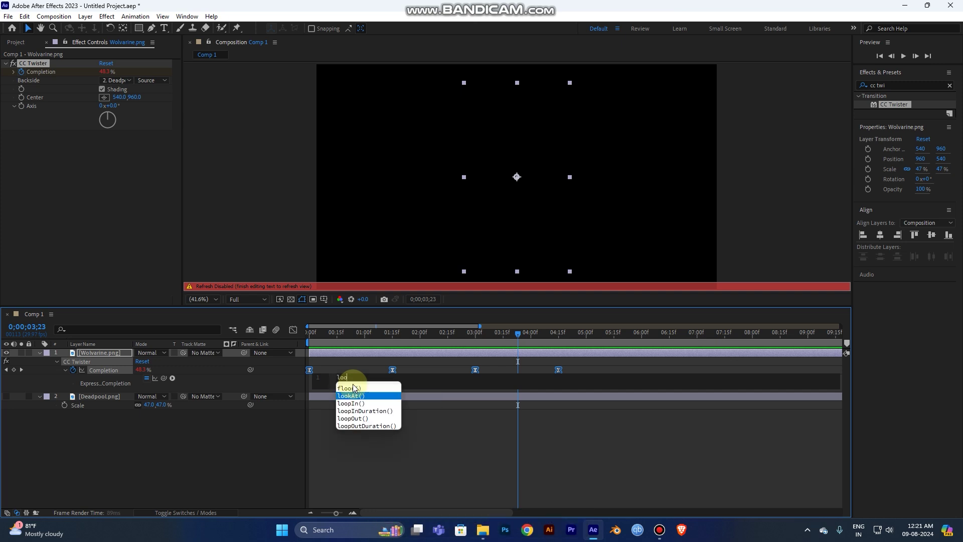
{"action": "left_click", "coordinate": [357, 420]}
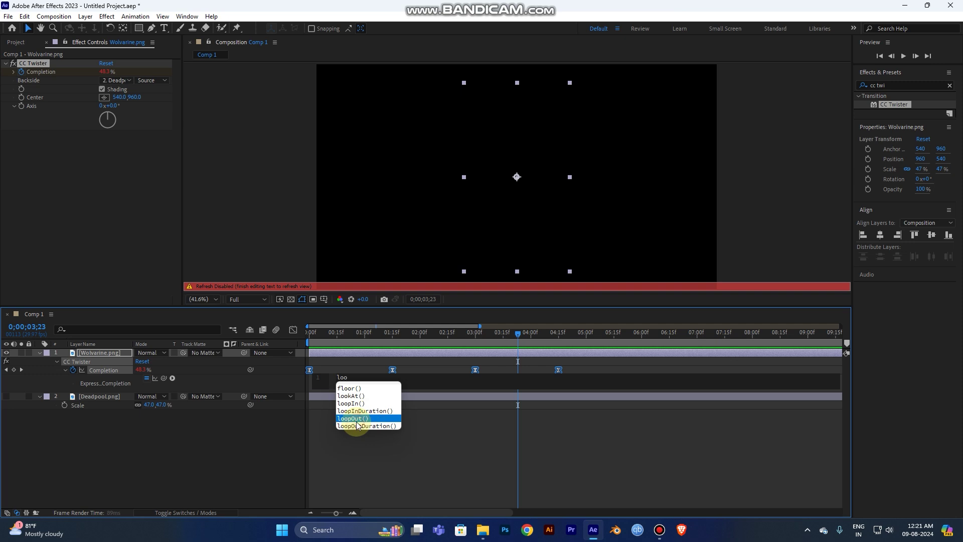
{"action": "left_click", "coordinate": [356, 421]}
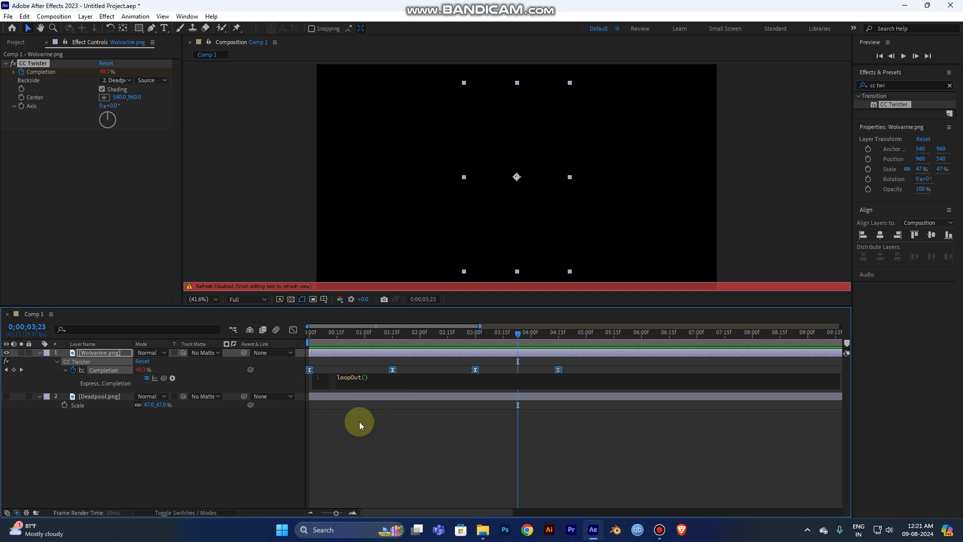
{"action": "type", "text": "\""}
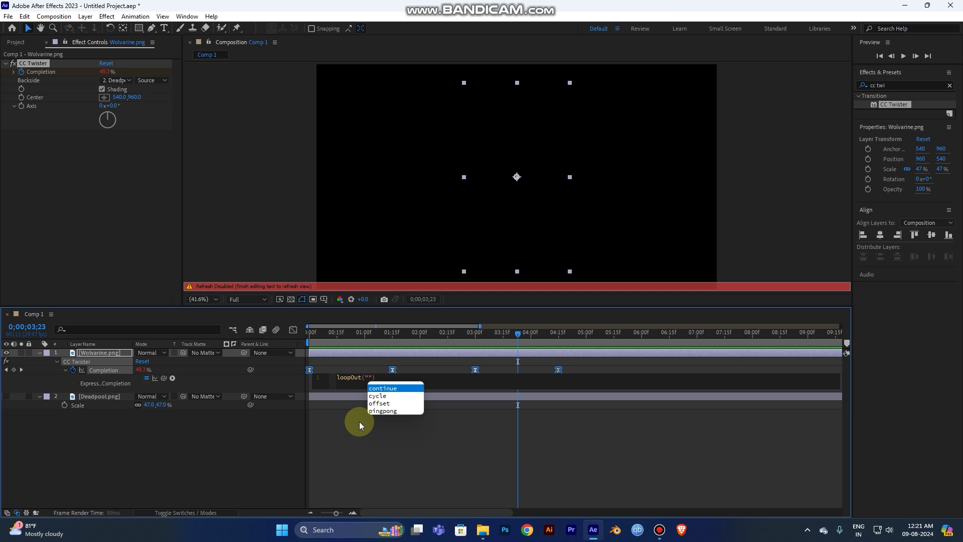
{"action": "left_click", "coordinate": [389, 404]}
{"action": "left_click", "coordinate": [418, 474]}
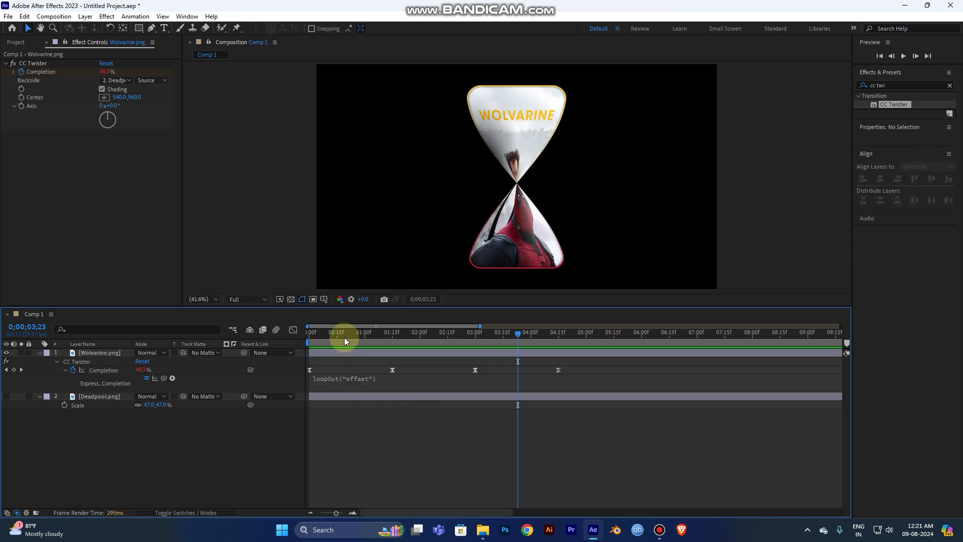
Step: Preview the looping twist from the start across the full 30-second timeline, and scrub to 0;00;08;25
{"action": "left_click_drag", "start_coordinate": [344, 341], "coordinate": [301, 337]}
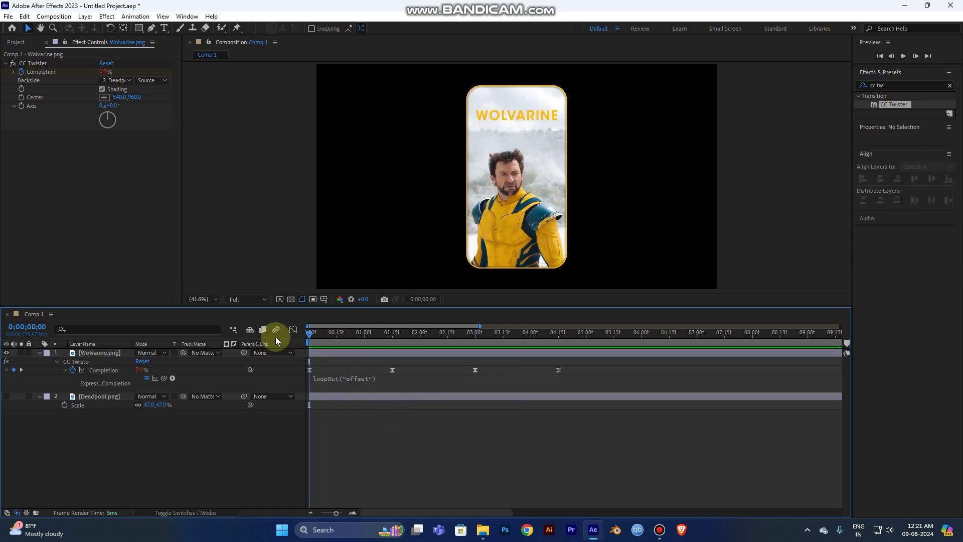
{"action": "key", "text": "space"}
{"action": "left_click_drag", "start_coordinate": [339, 510], "coordinate": [341, 512]}
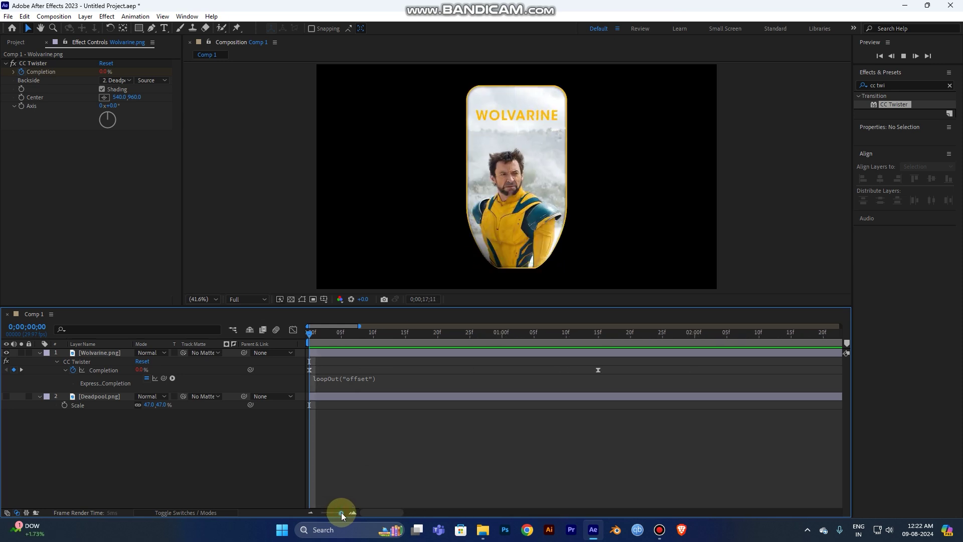
{"action": "left_click_drag", "start_coordinate": [341, 513], "coordinate": [300, 513]}
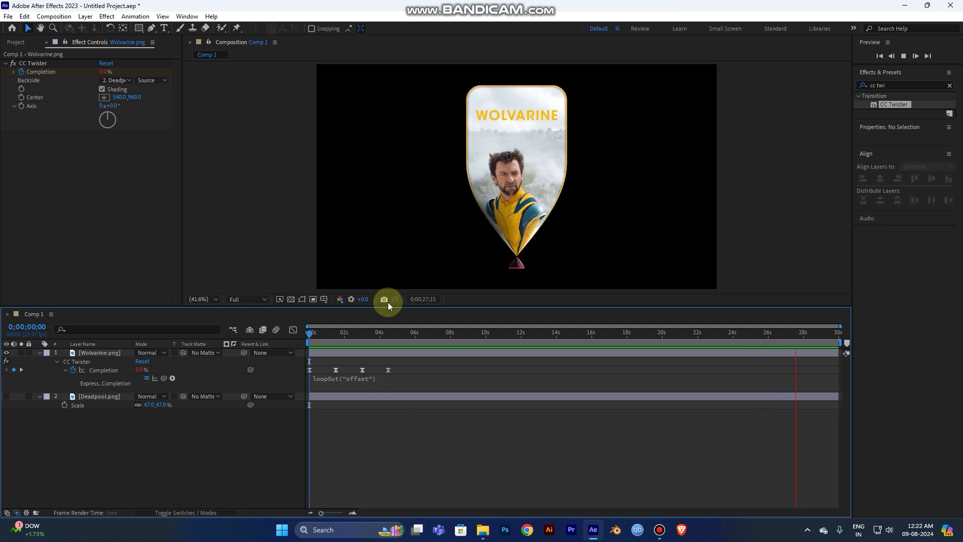
{"action": "left_click_drag", "start_coordinate": [405, 335], "coordinate": [465, 334]}
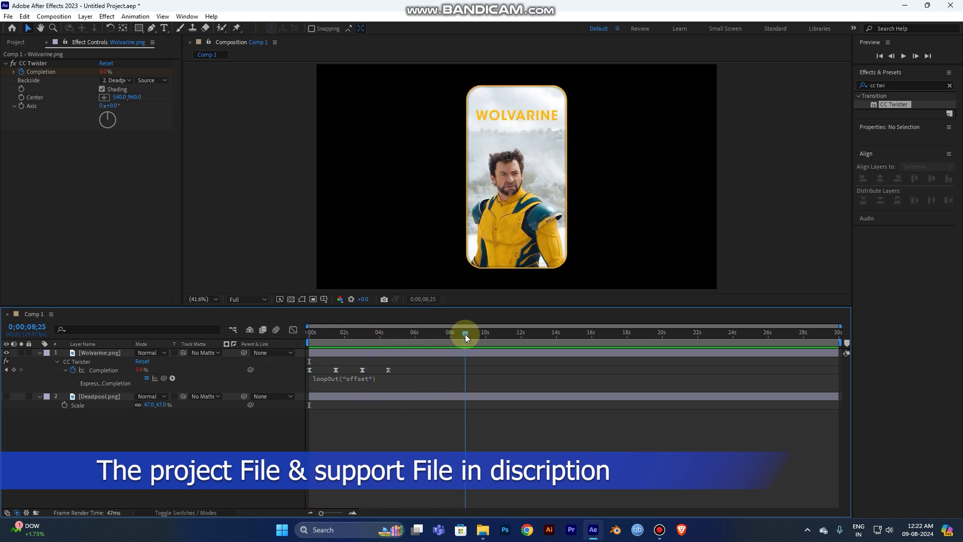